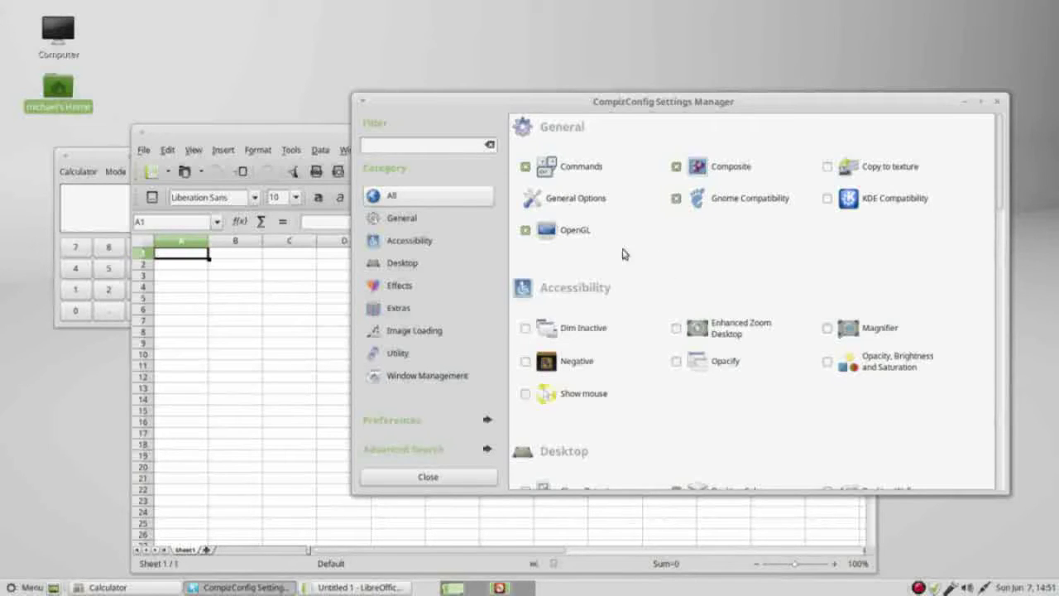
- Filter the plugin list to the Accessibility category
click(415, 242)
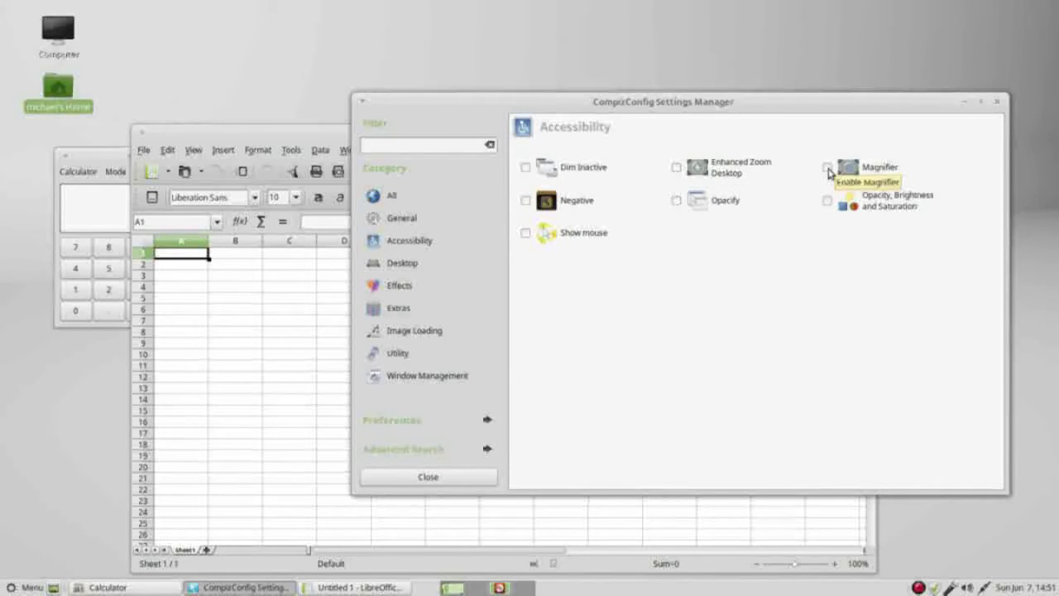
- Enable Magnifier and accept its Mouse position polling dependency
click(828, 168)
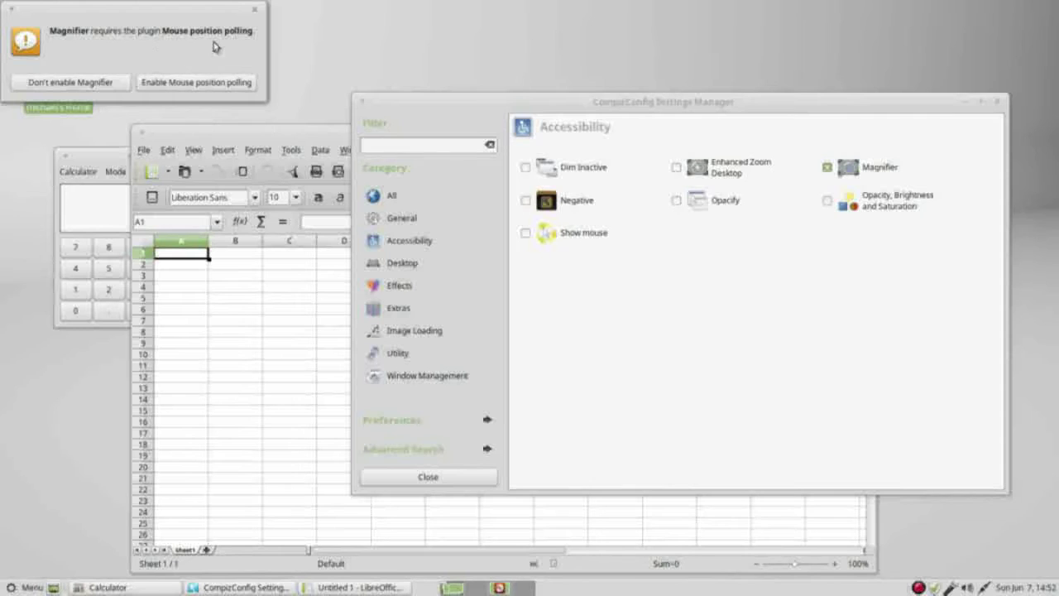
click(191, 86)
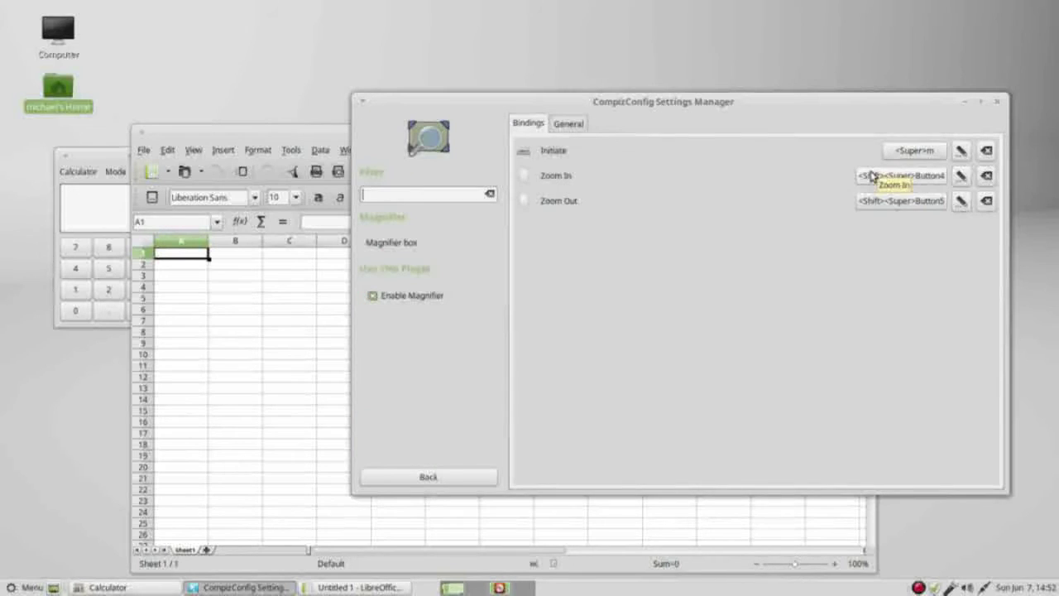
- Open Magnifier's Bindings page, showing Initiate <Super>m and zoom <Shift><Super>Button4/Button5
click(871, 170)
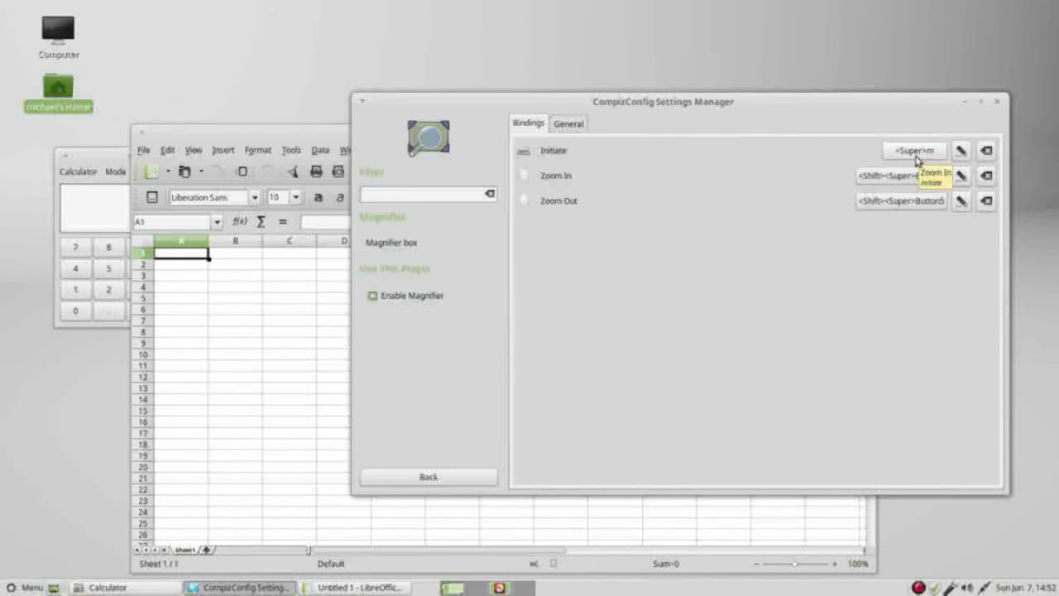
key(super)
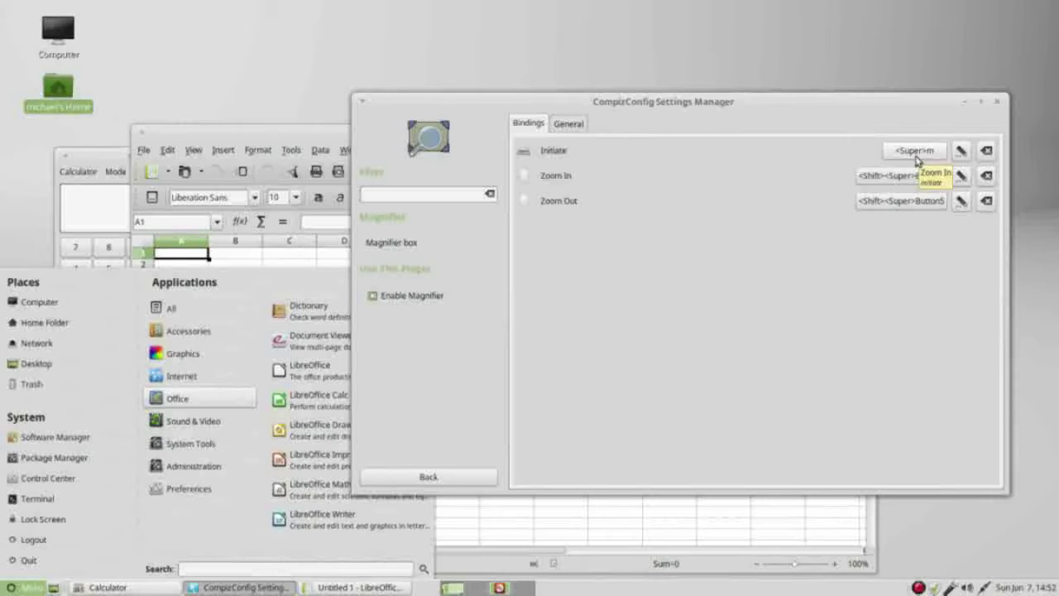
click(35, 588)
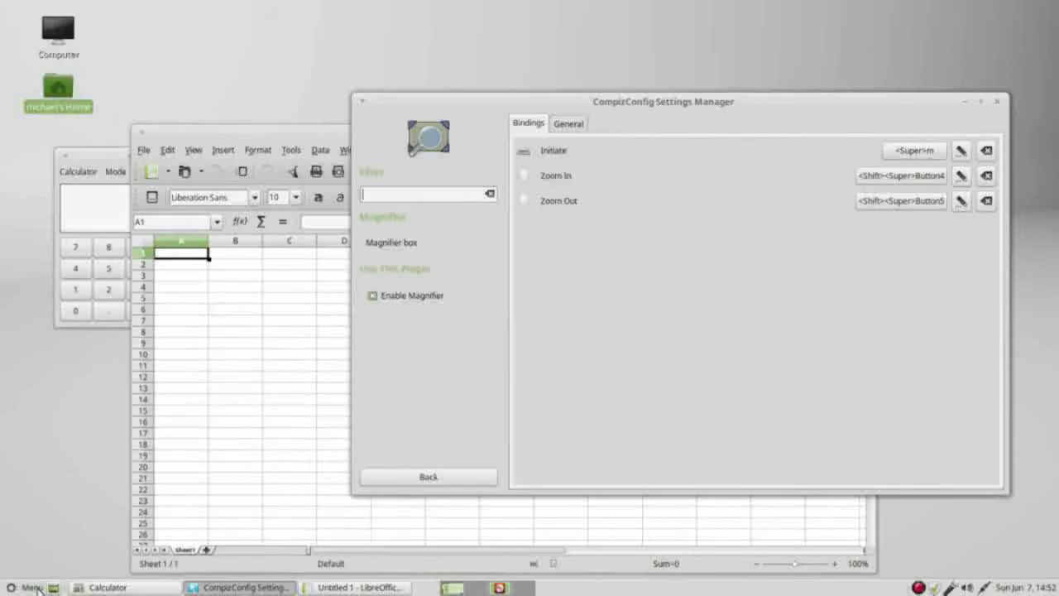
- Change Magnifier's Initiate from <Super>m to <Alt>m, then reset it to default
click(914, 151)
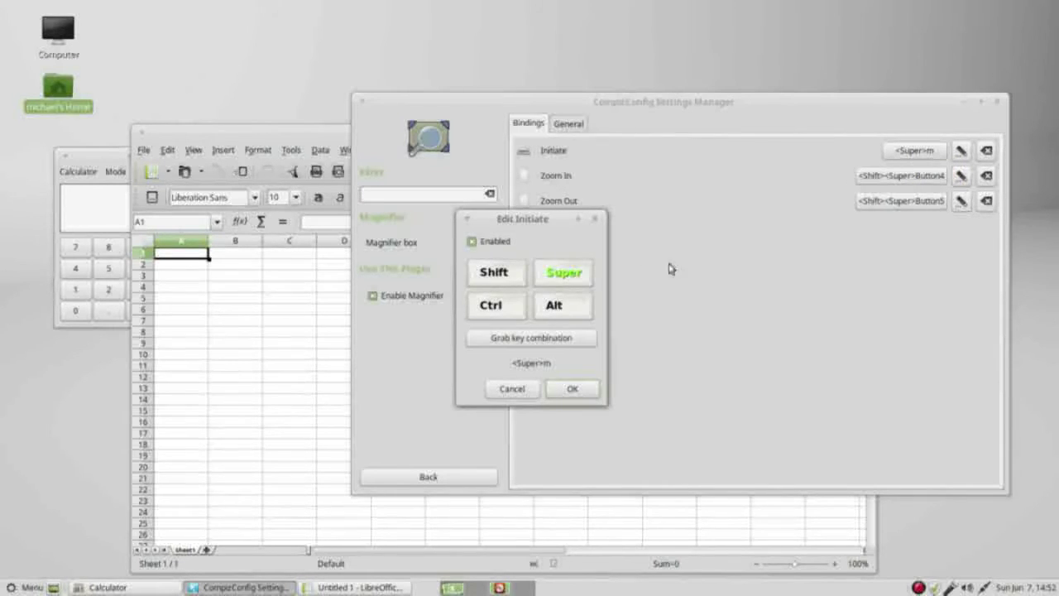
click(578, 280)
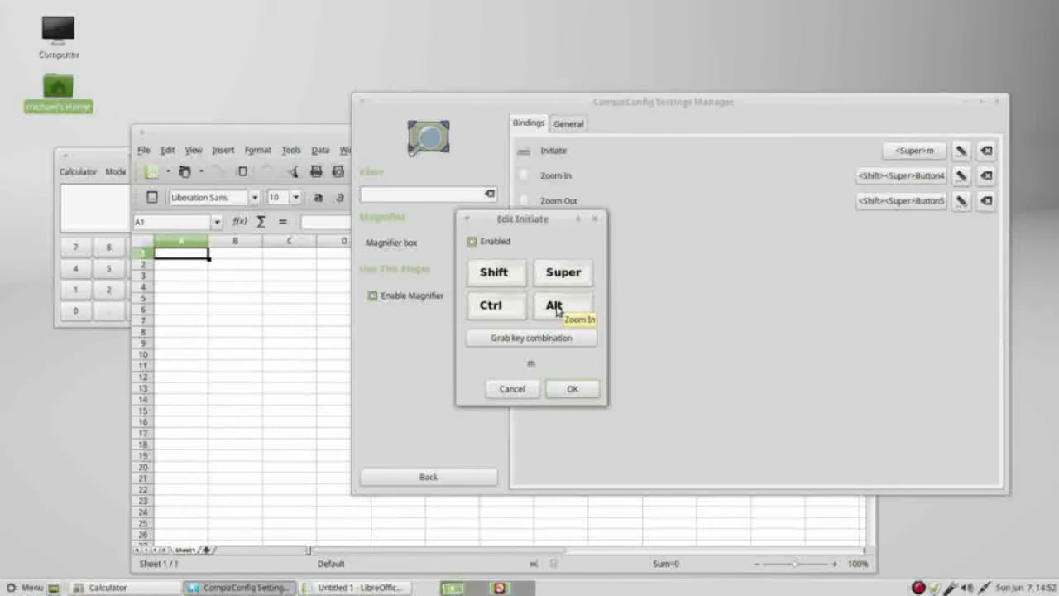
click(557, 309)
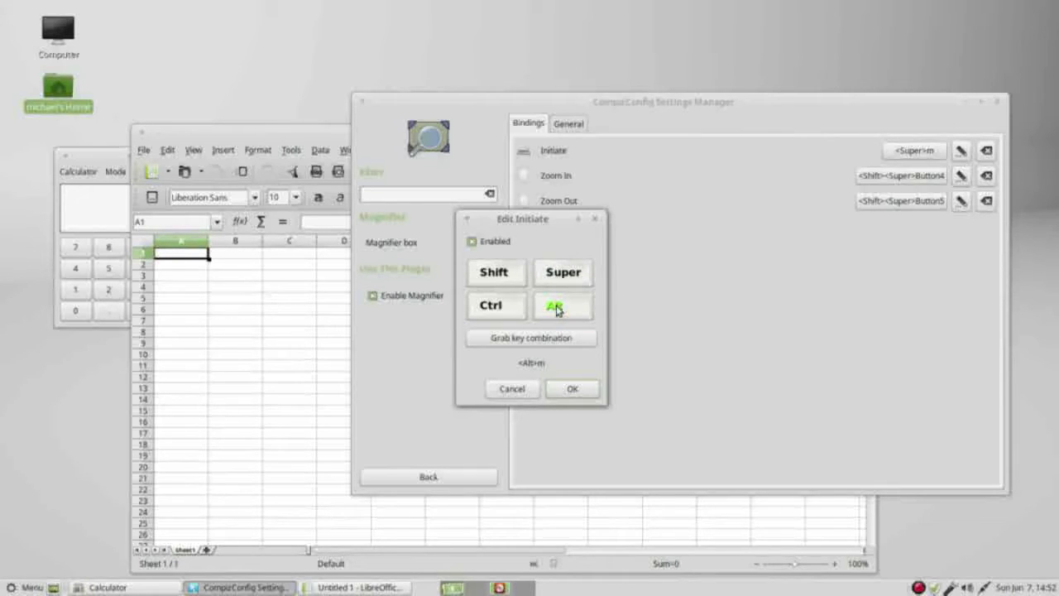
click(528, 339)
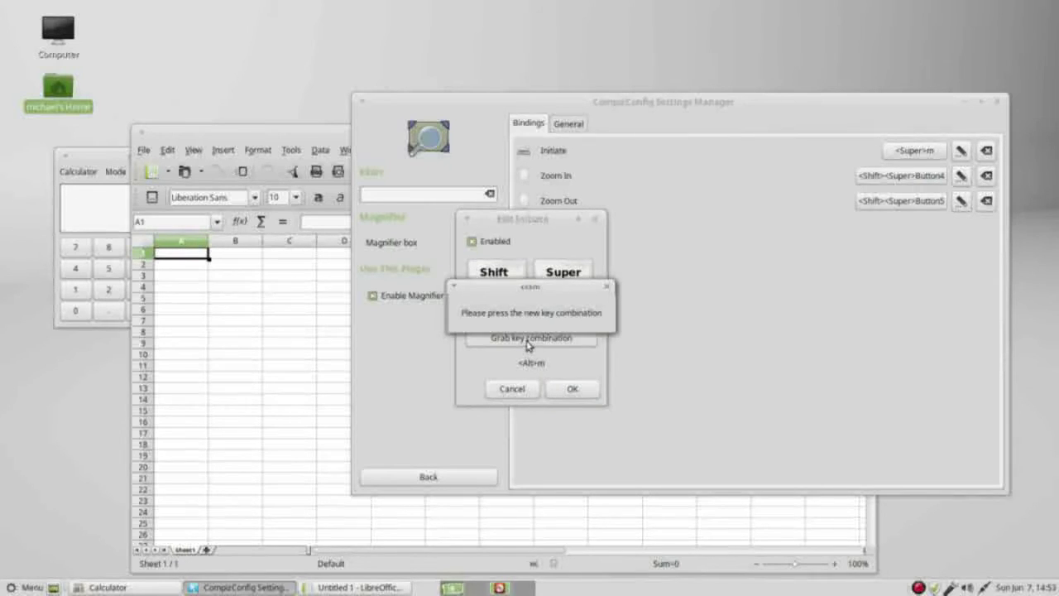
click(607, 286)
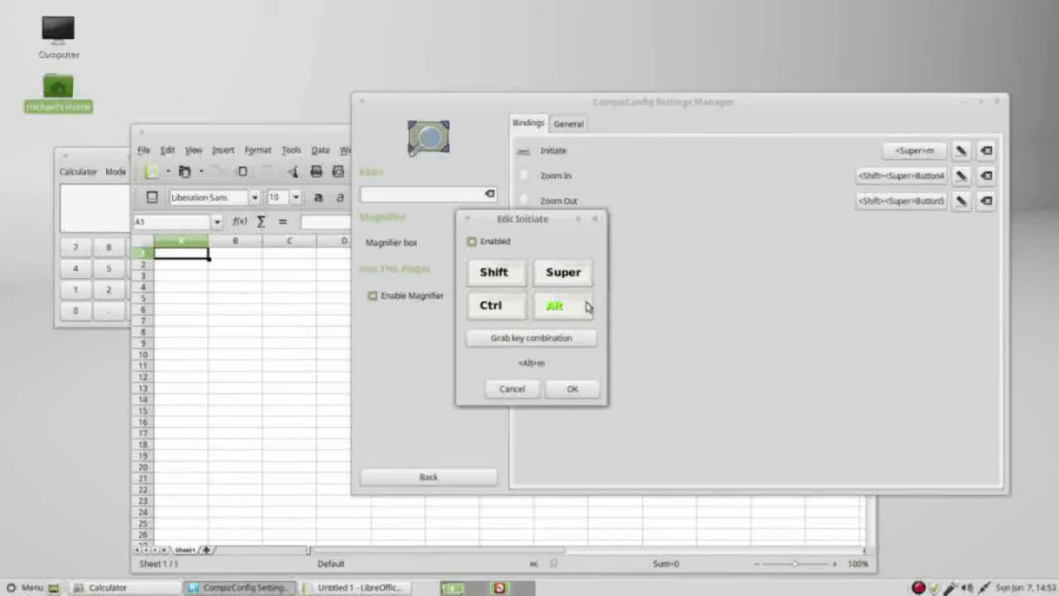
click(570, 388)
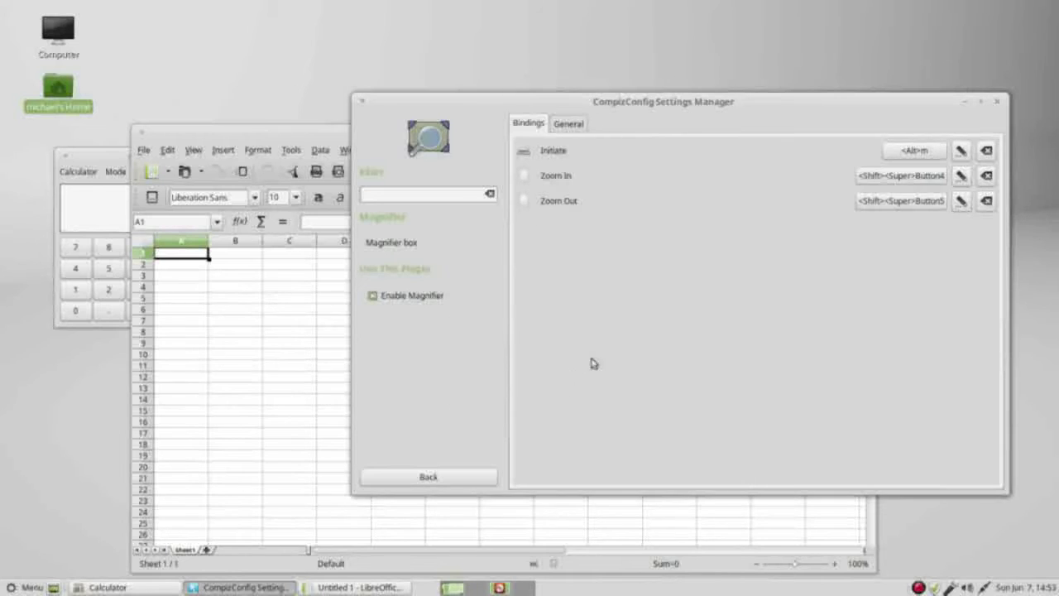
click(962, 151)
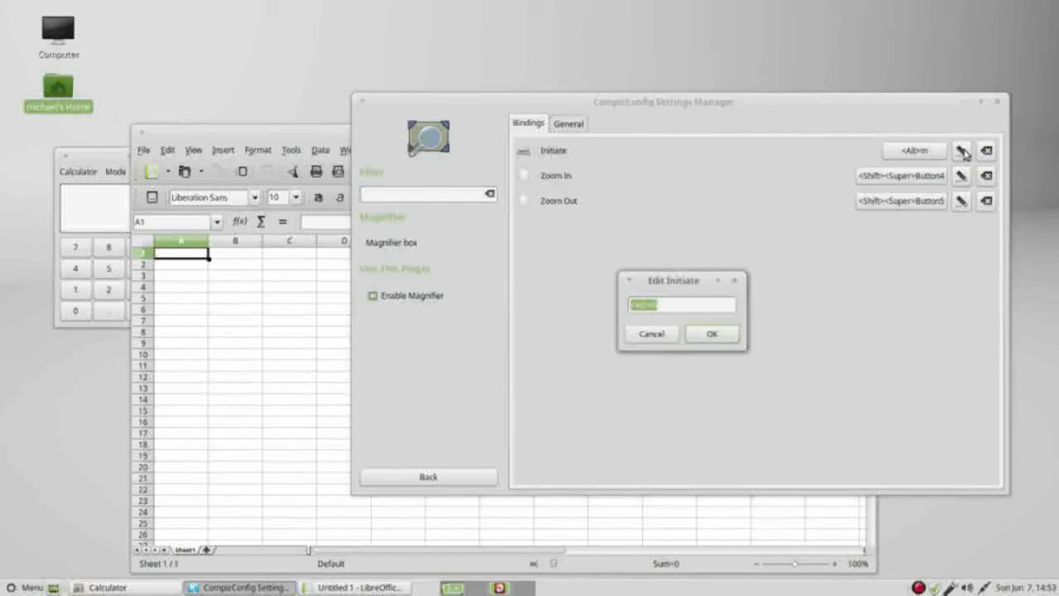
click(734, 281)
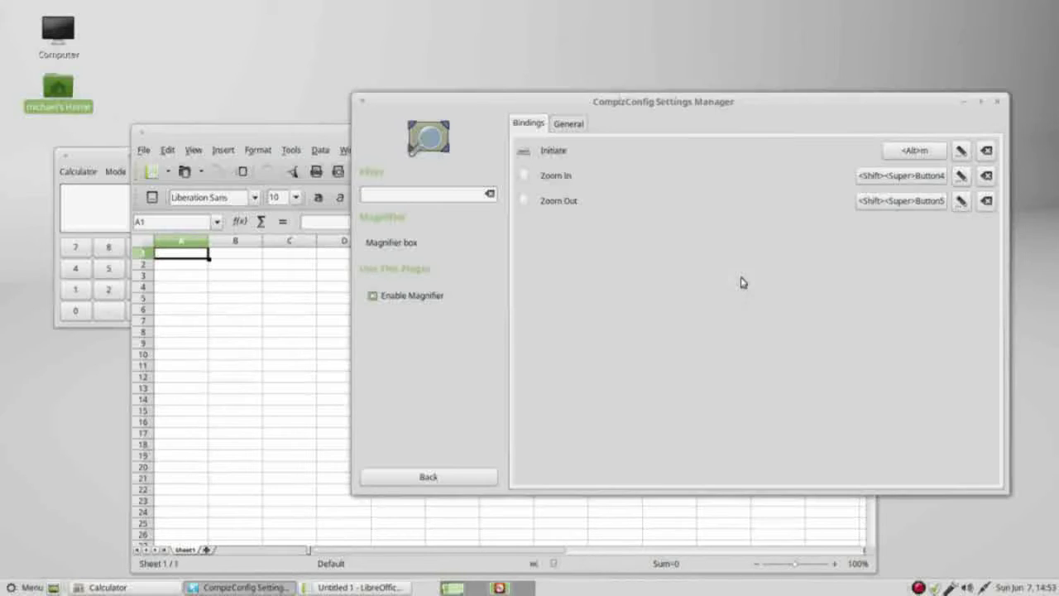
click(987, 152)
- Rebind Magnifier's Initiate to <Alt>m again
click(910, 155)
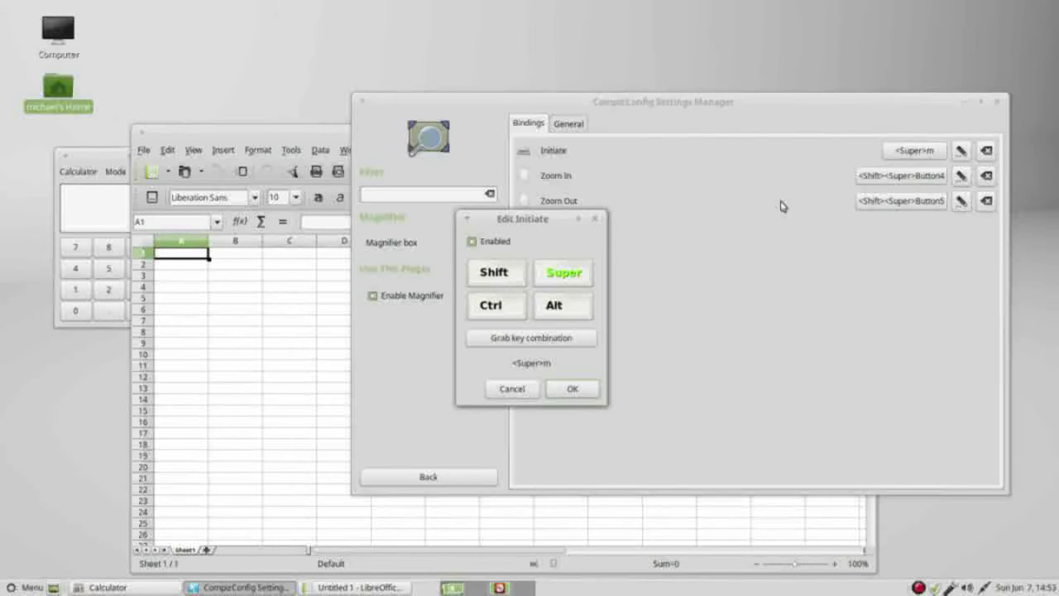
click(570, 278)
click(560, 306)
click(574, 389)
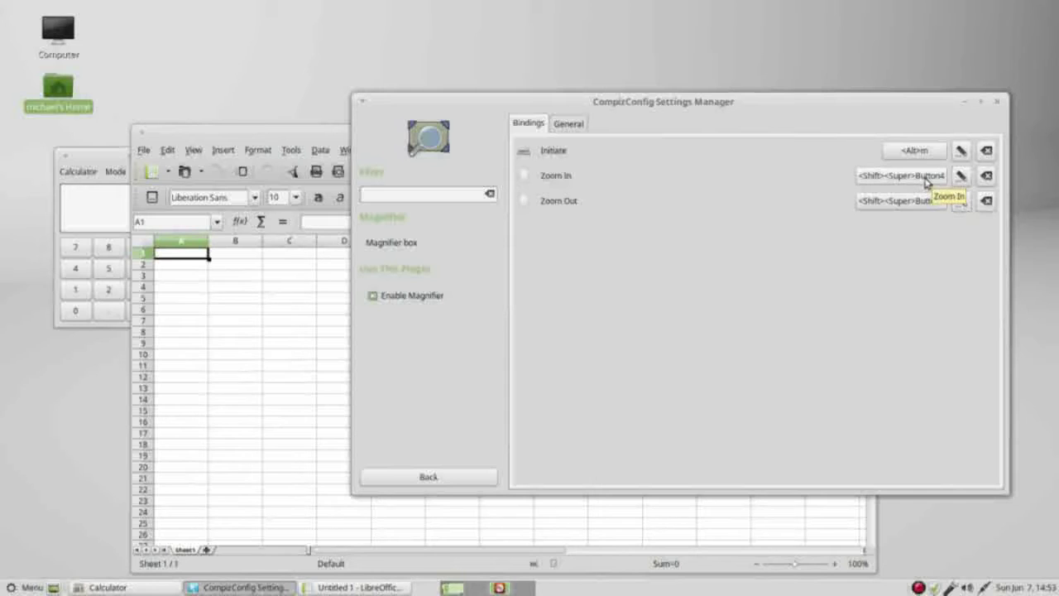
- Change Zoom In from <Shift><Super>Button4 to <Alt>Button4
click(926, 182)
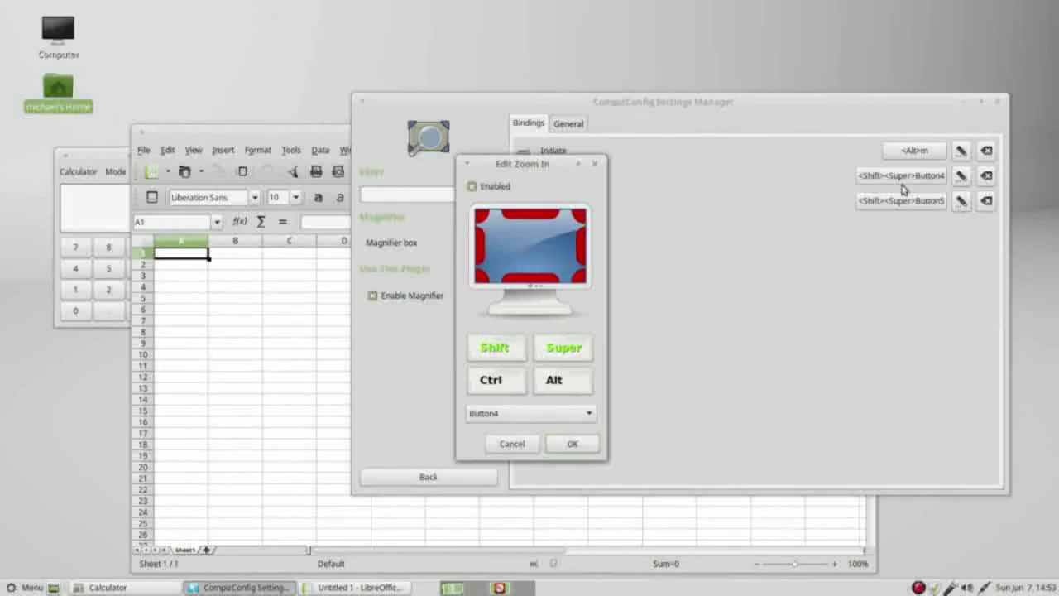
click(494, 350)
click(566, 348)
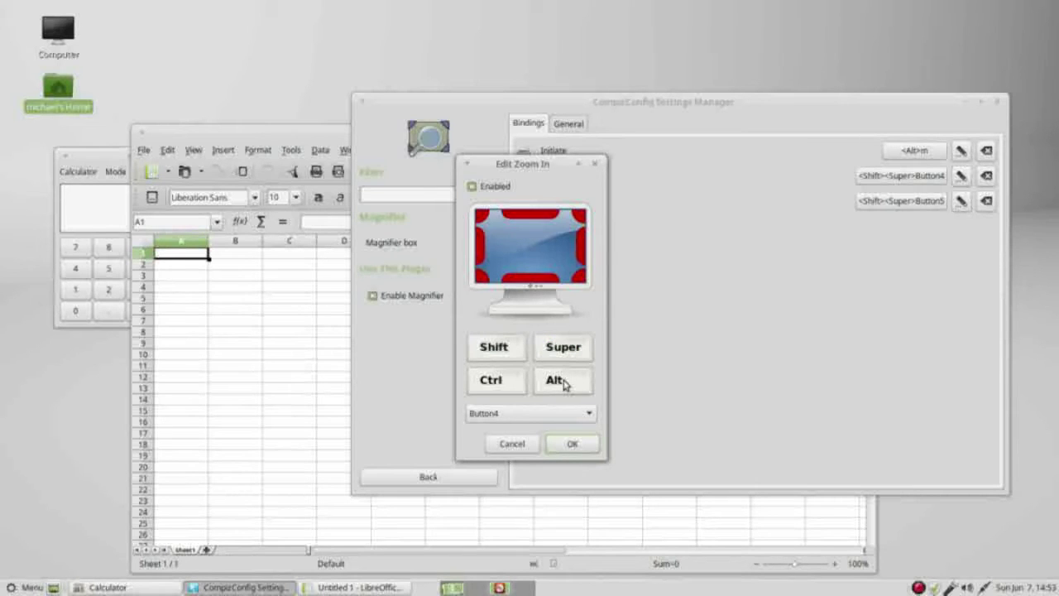
click(565, 383)
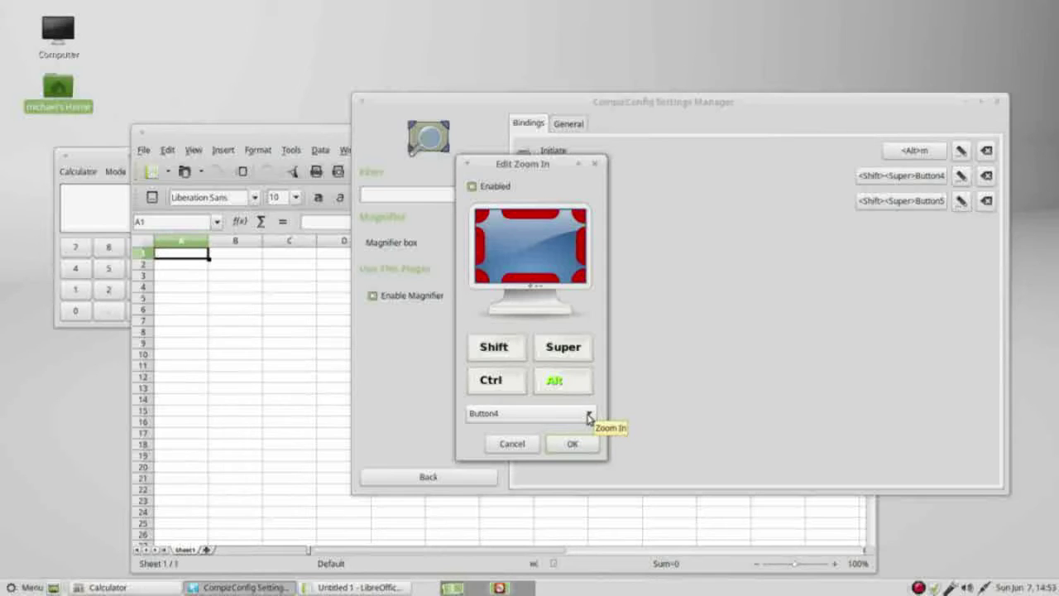
click(588, 415)
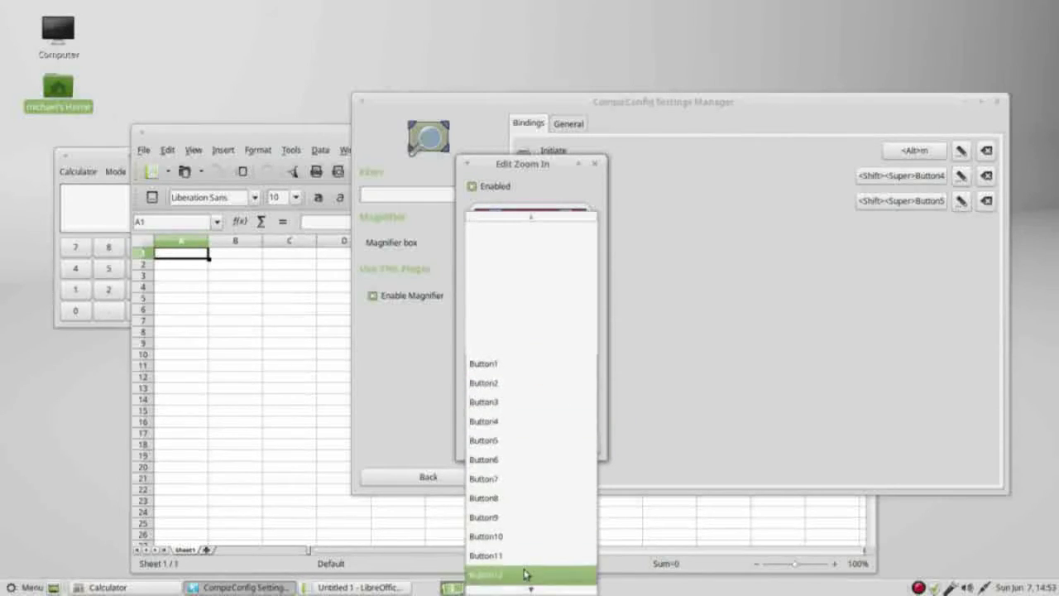
mouse_move(525, 589)
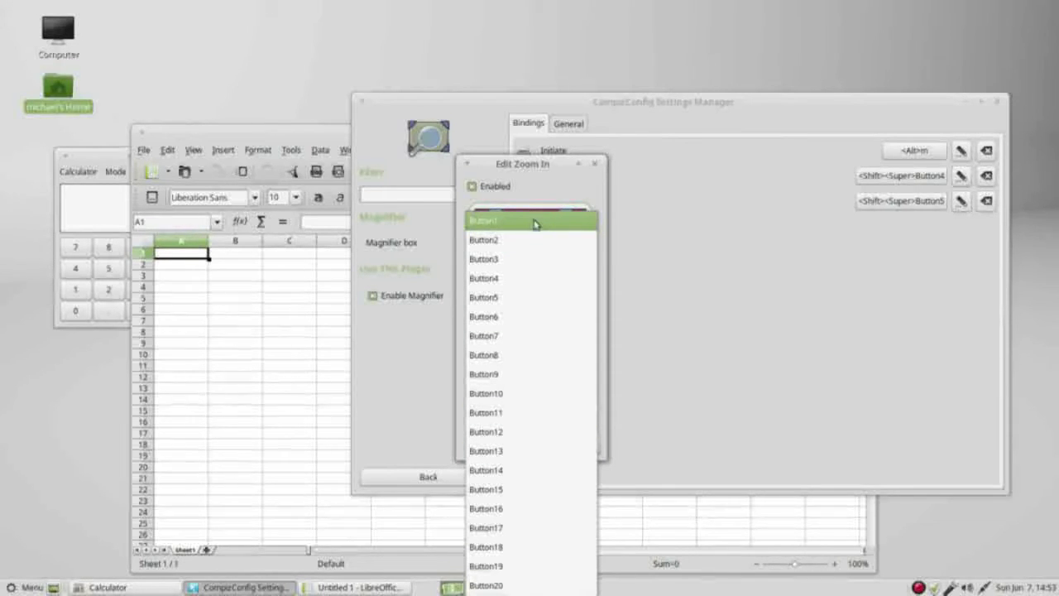
click(535, 279)
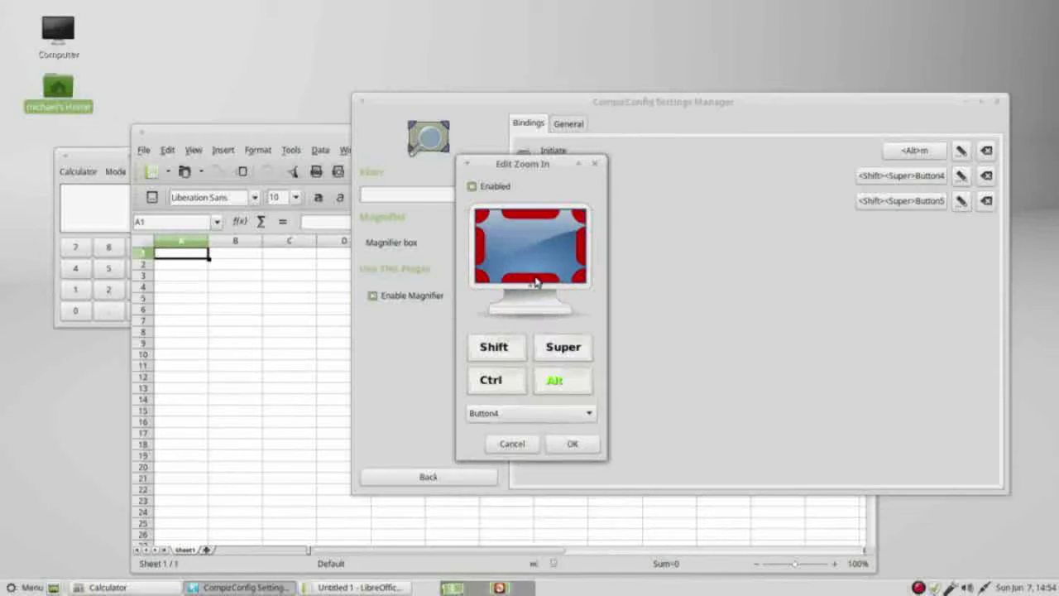
click(571, 447)
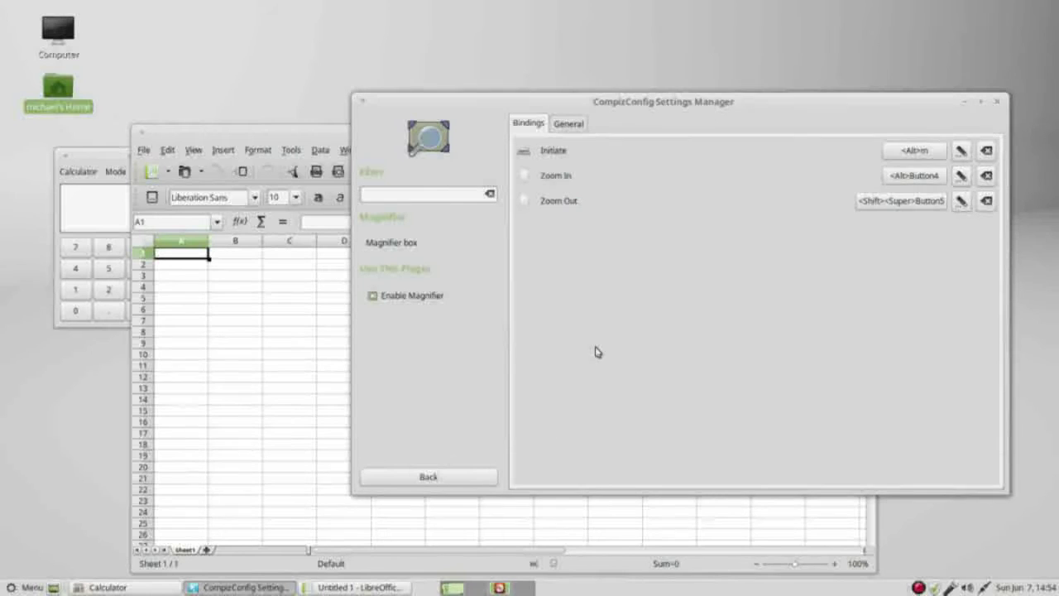
- Change Zoom Out from <Shift><Super>Button5 to <Alt>Button5
click(904, 207)
click(500, 351)
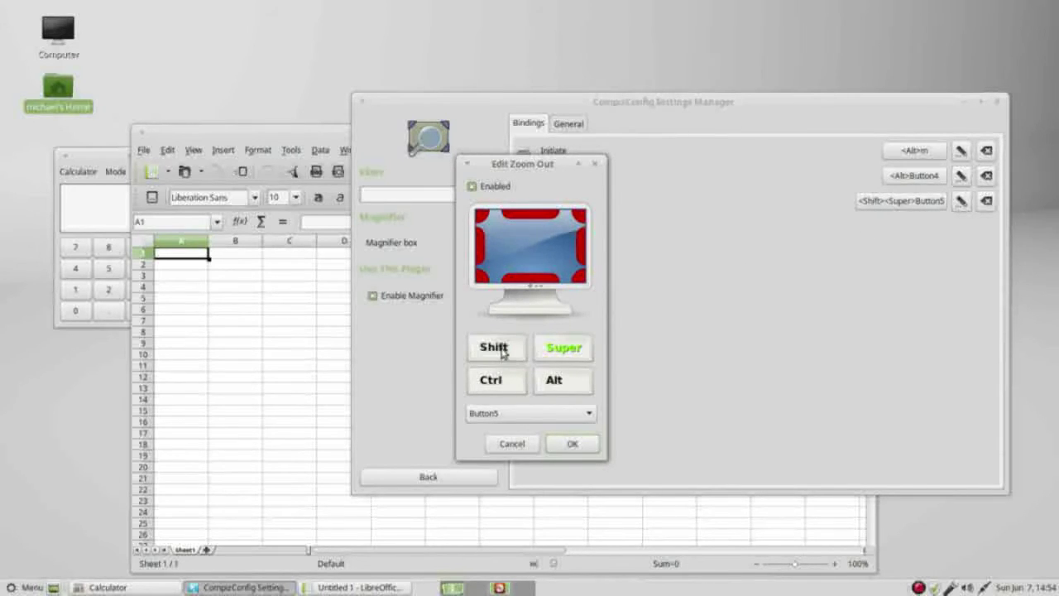
click(562, 349)
click(558, 381)
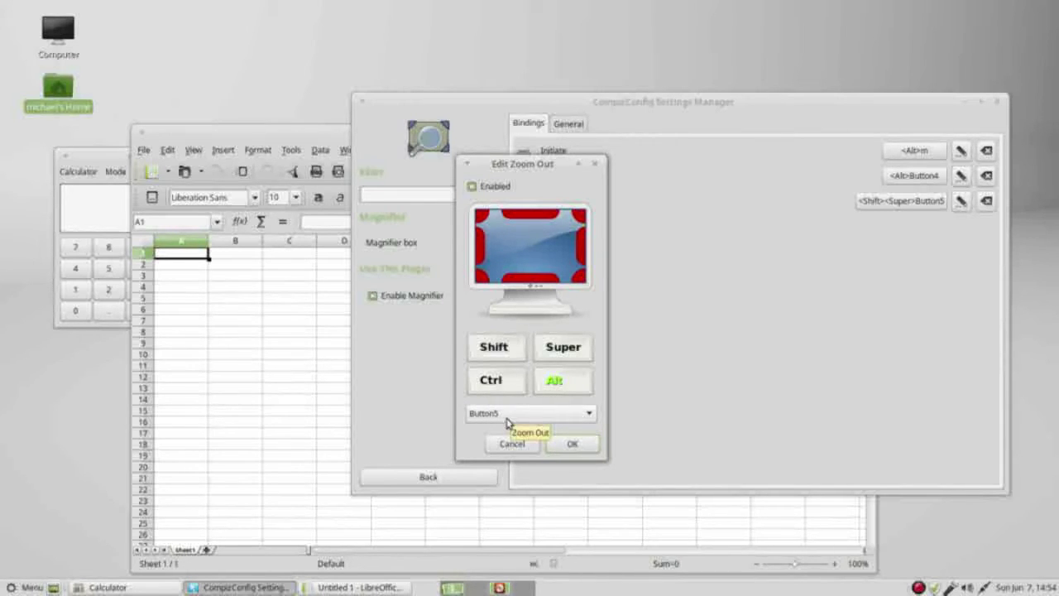
click(571, 445)
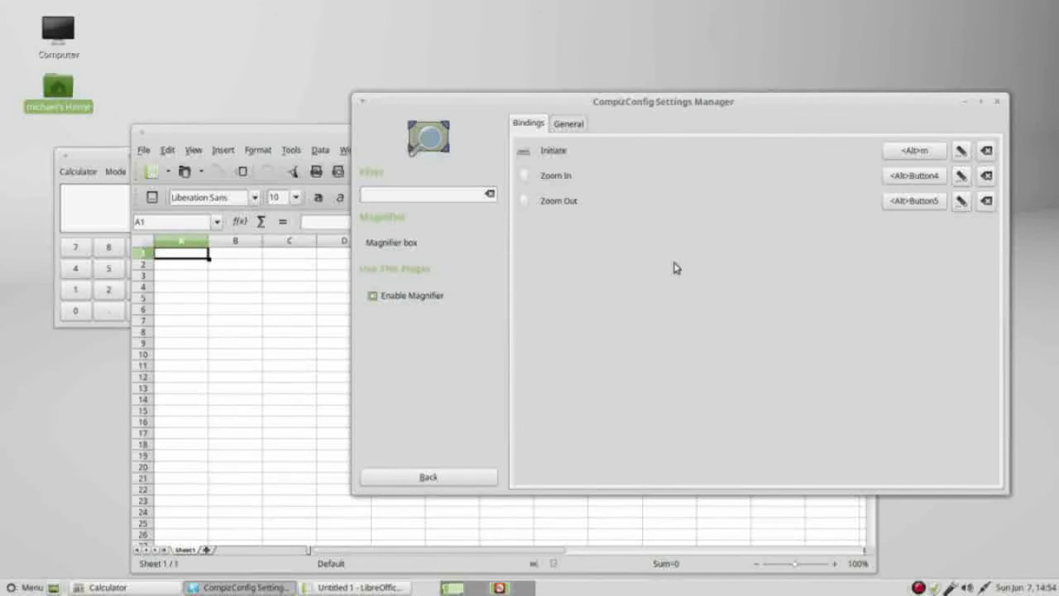
- Test the magnifier with Alt+M and Alt-scroll zooming, then return to Accessibility
key(alt+m)
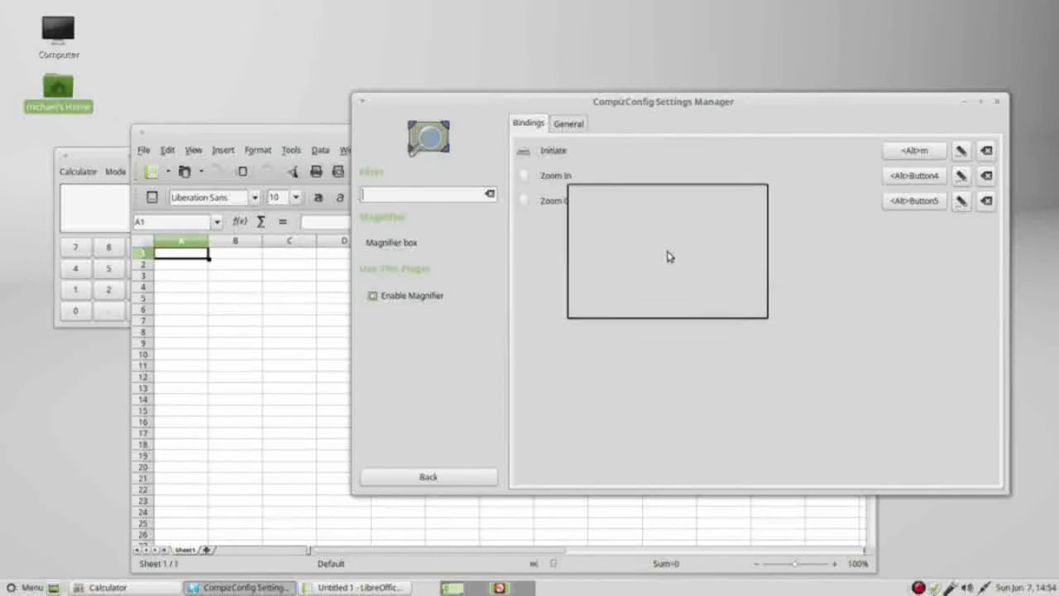
alt+scroll(580, 211, up, 3)
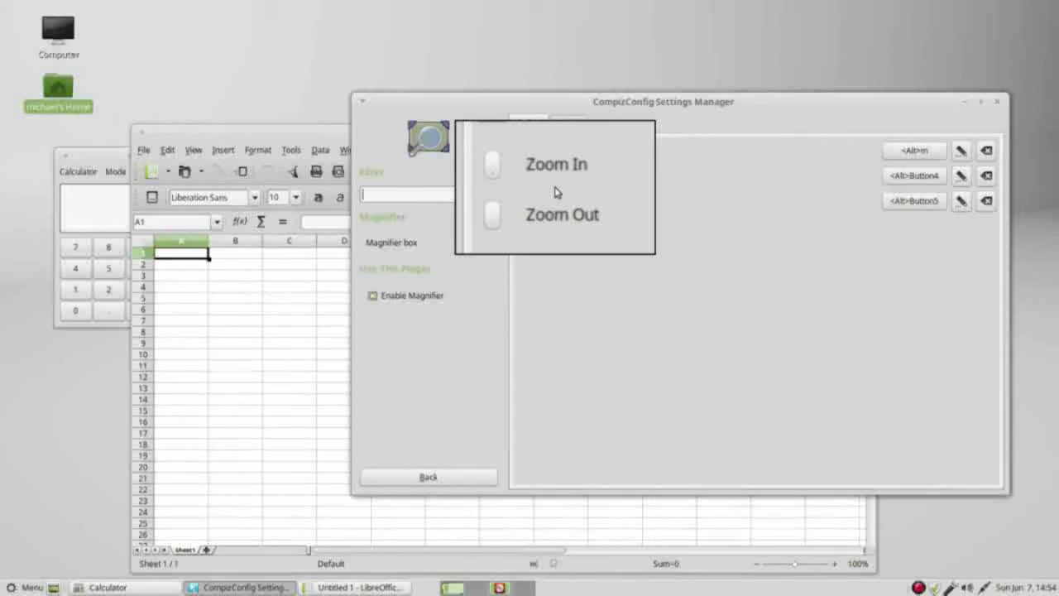
alt+scroll(555, 189, up, 3)
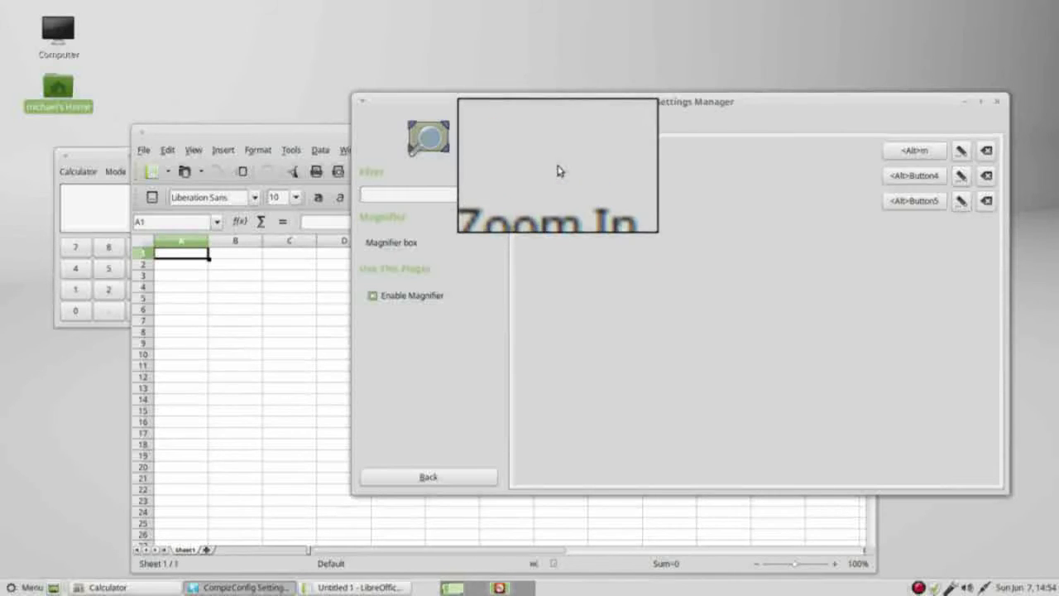
alt+scroll(555, 178, down, 2)
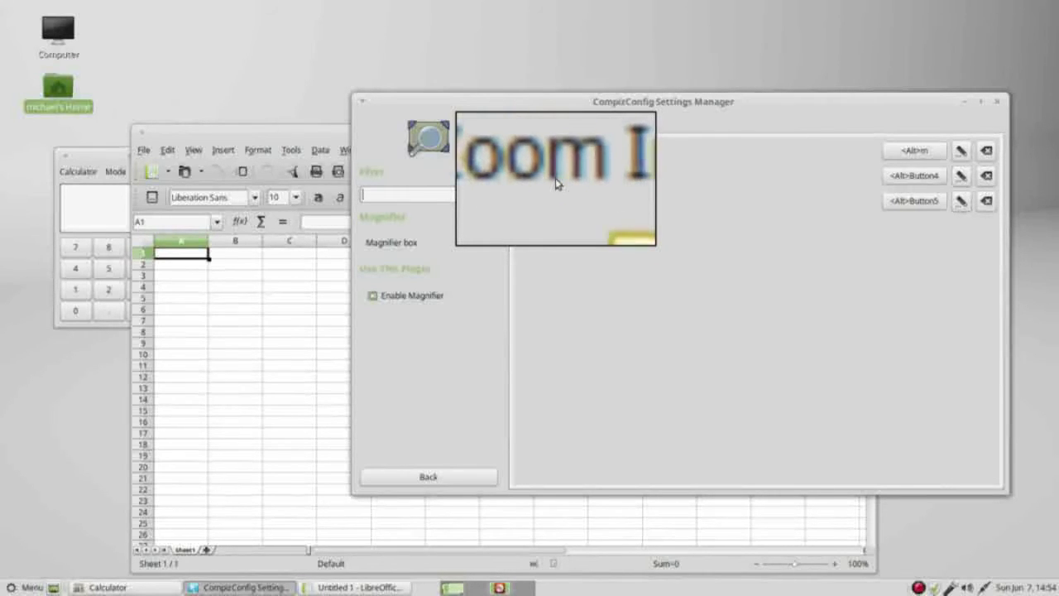
alt+scroll(556, 182, down, 4)
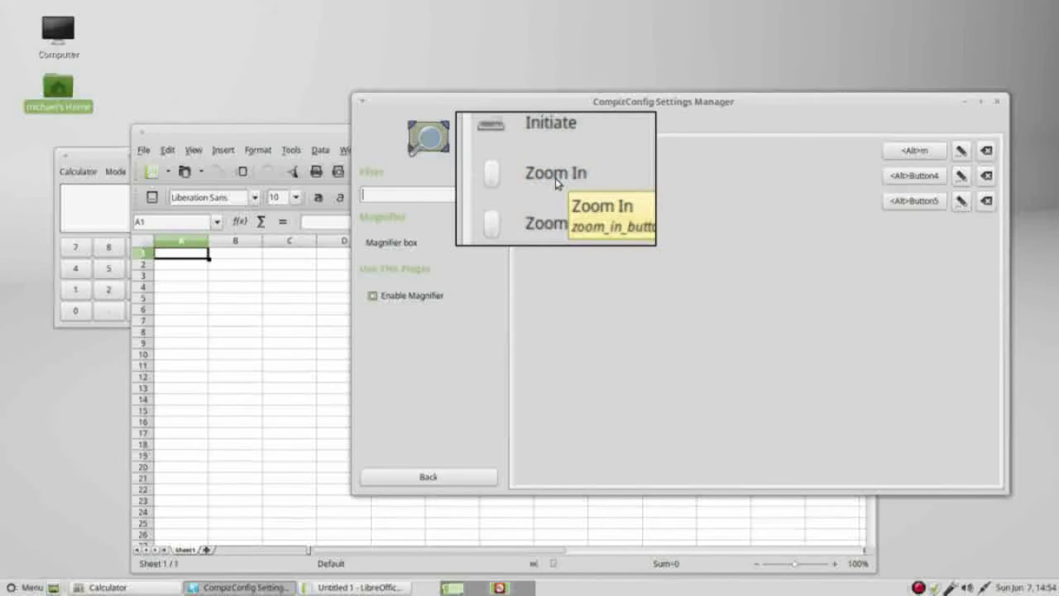
alt+scroll(555, 178, down, 3)
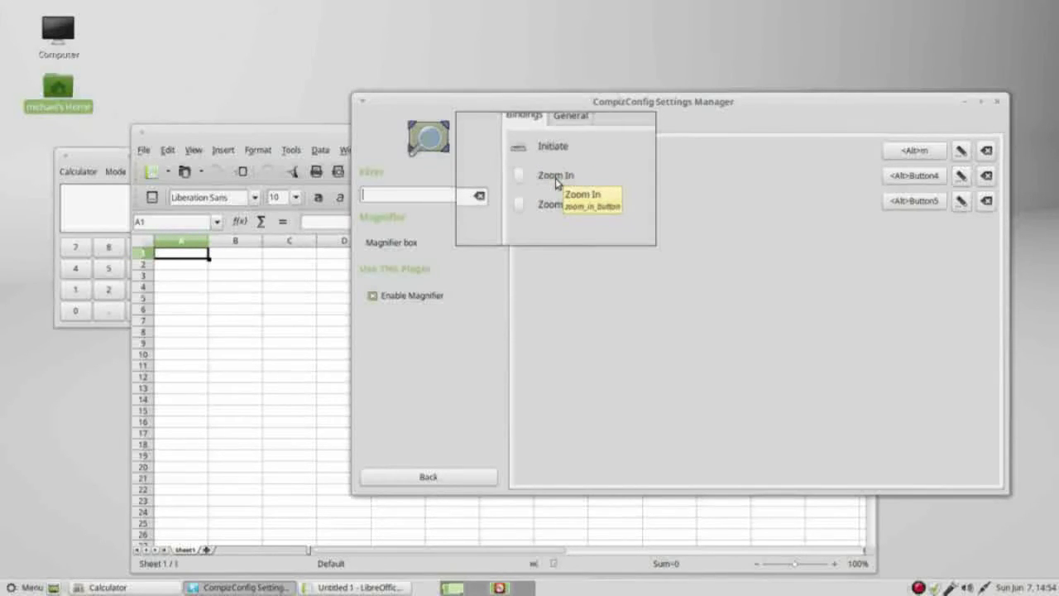
alt+scroll(555, 178, down, 1)
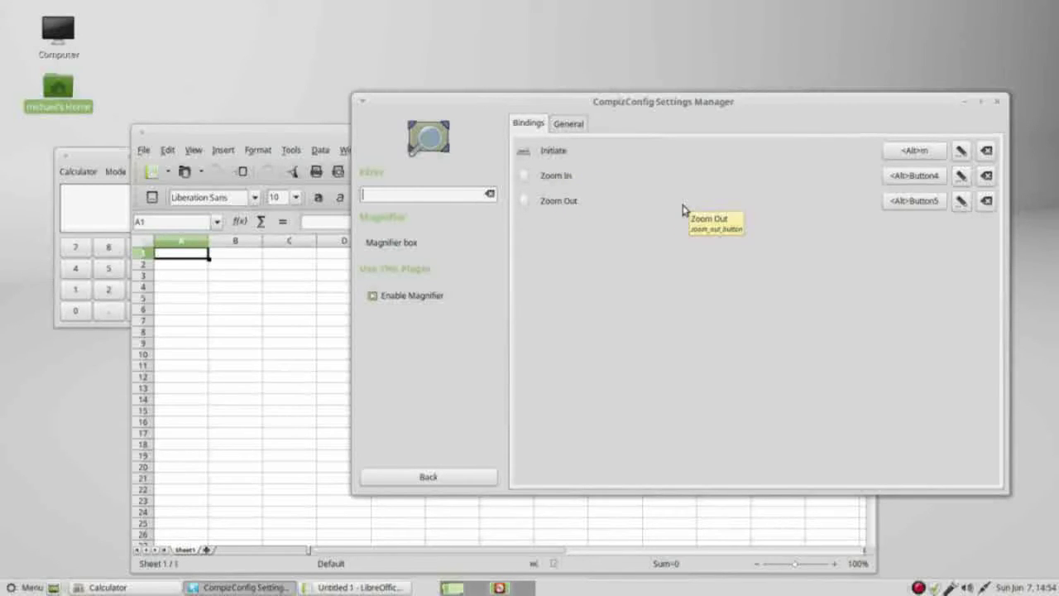
alt+scroll(681, 207, up, 3)
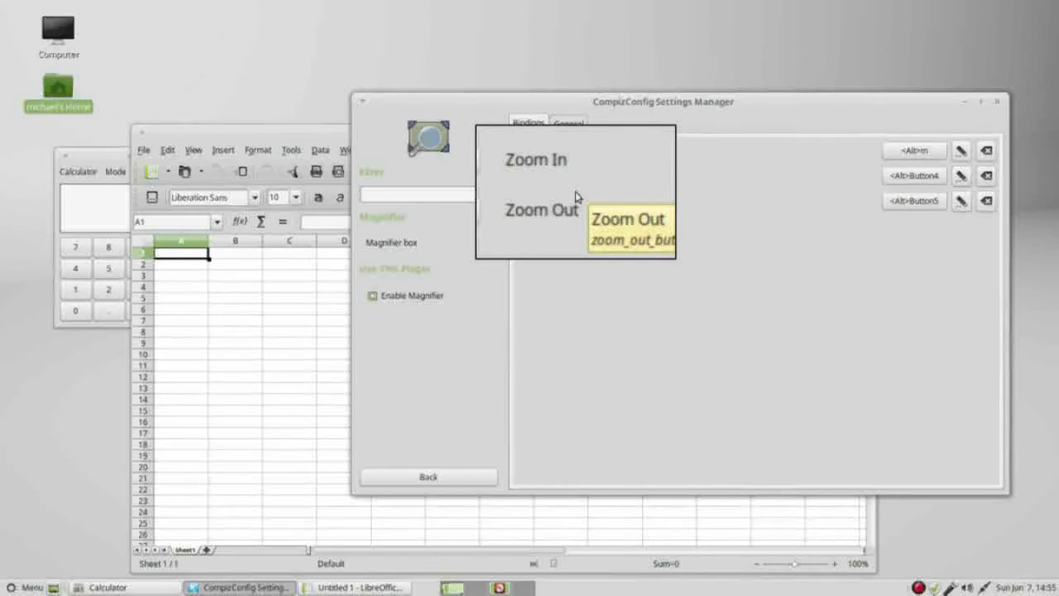
alt+scroll(577, 196, down, 3)
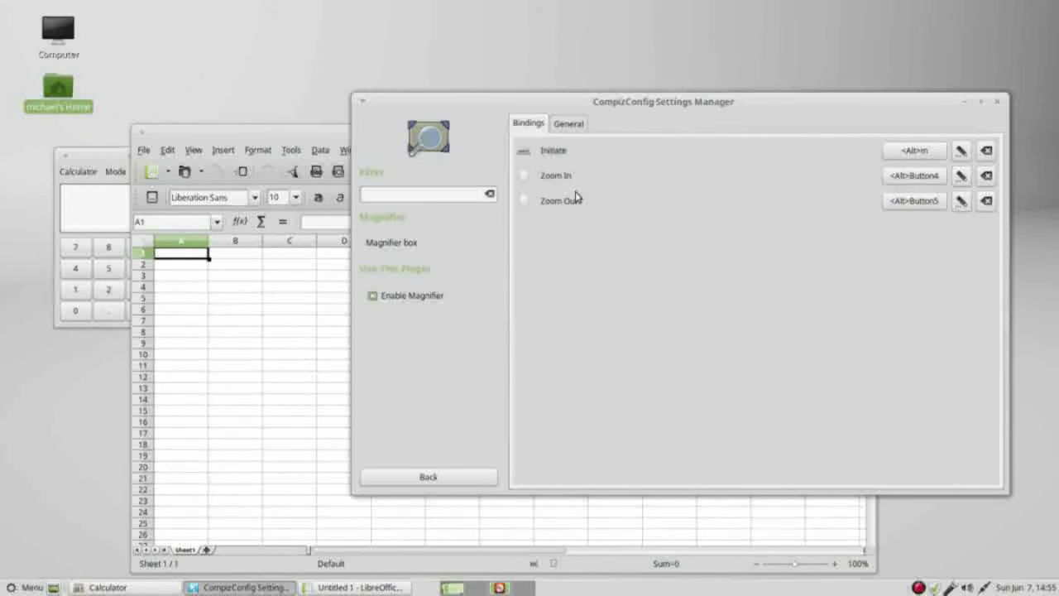
click(428, 477)
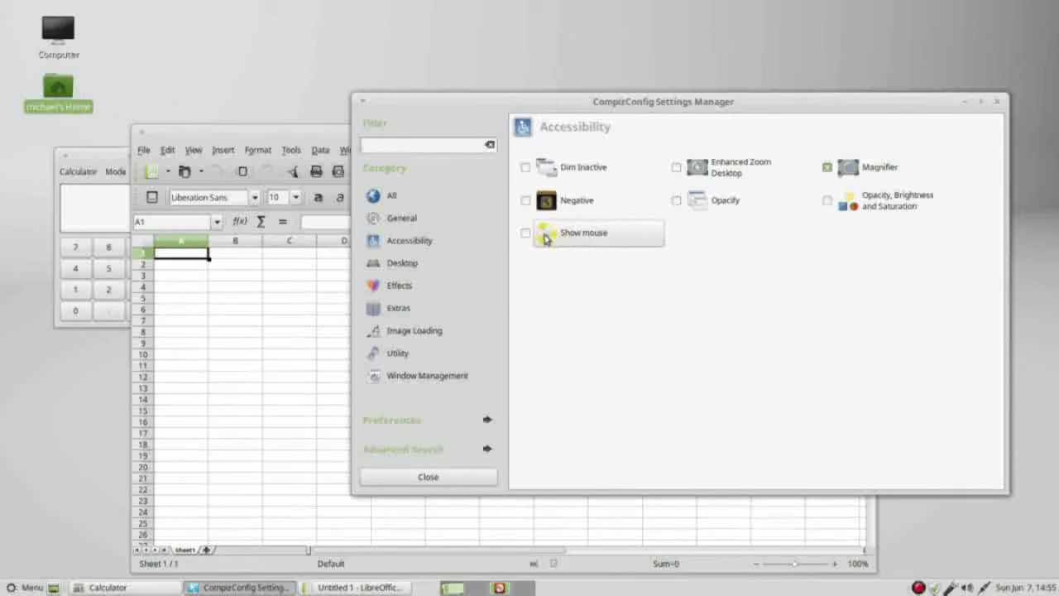
- Enable Show mouse and change its first Initiate binding from <Super>k to <Alt>k
click(526, 234)
click(585, 236)
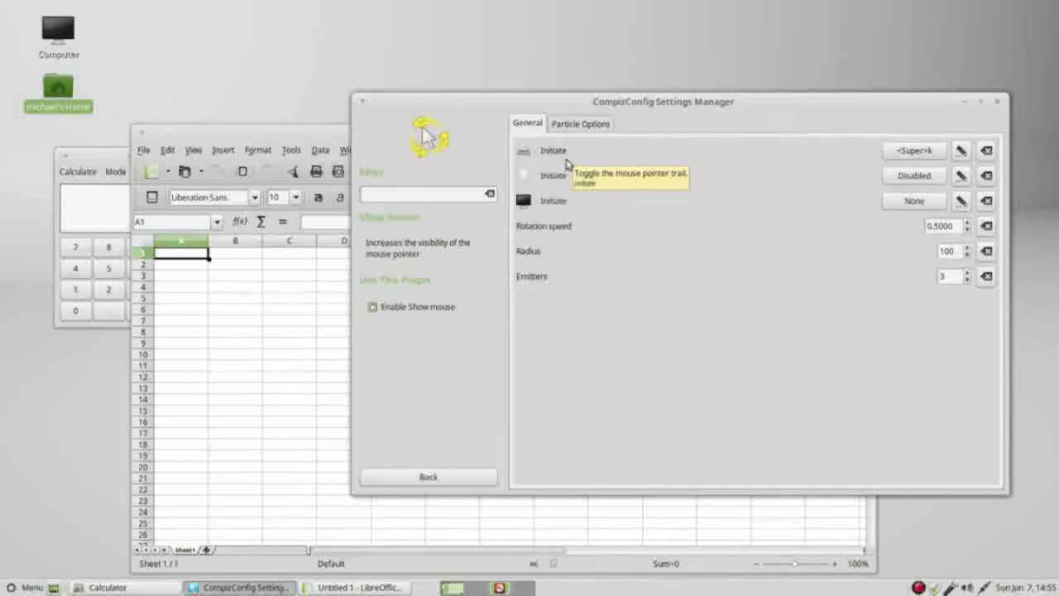
click(917, 151)
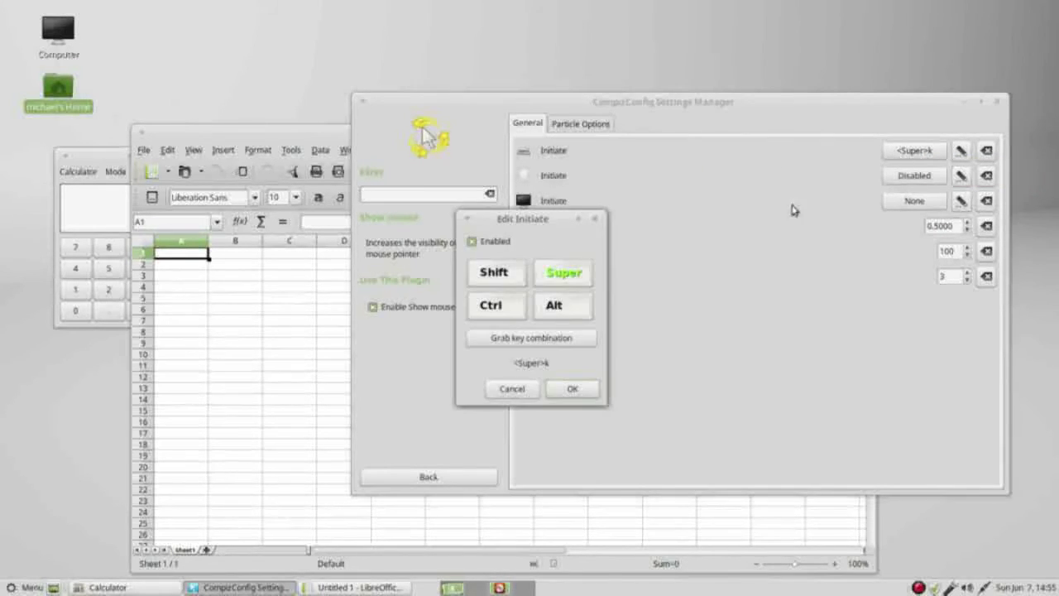
click(571, 277)
click(560, 308)
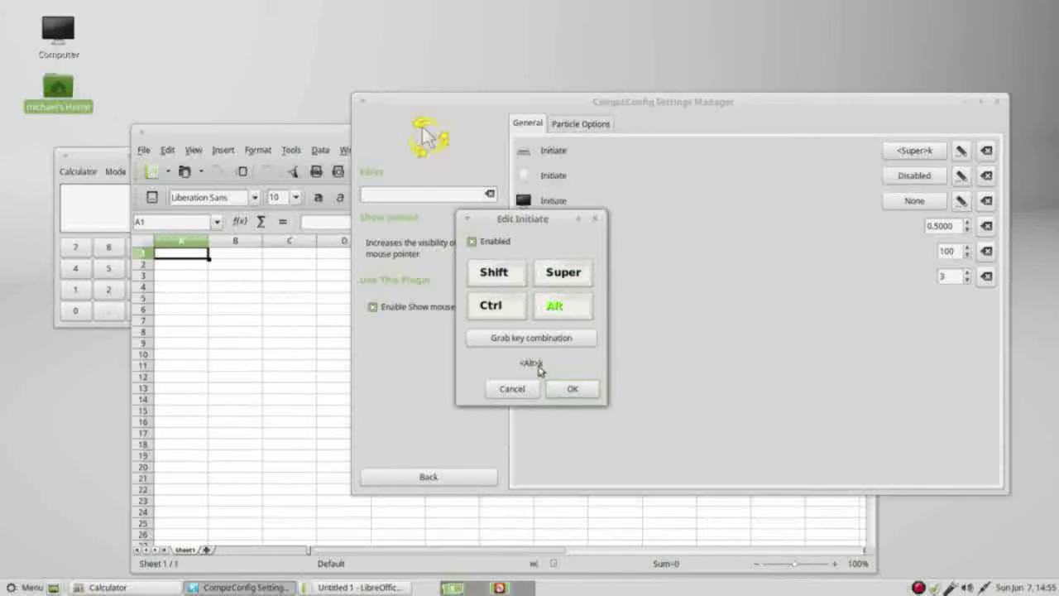
click(573, 389)
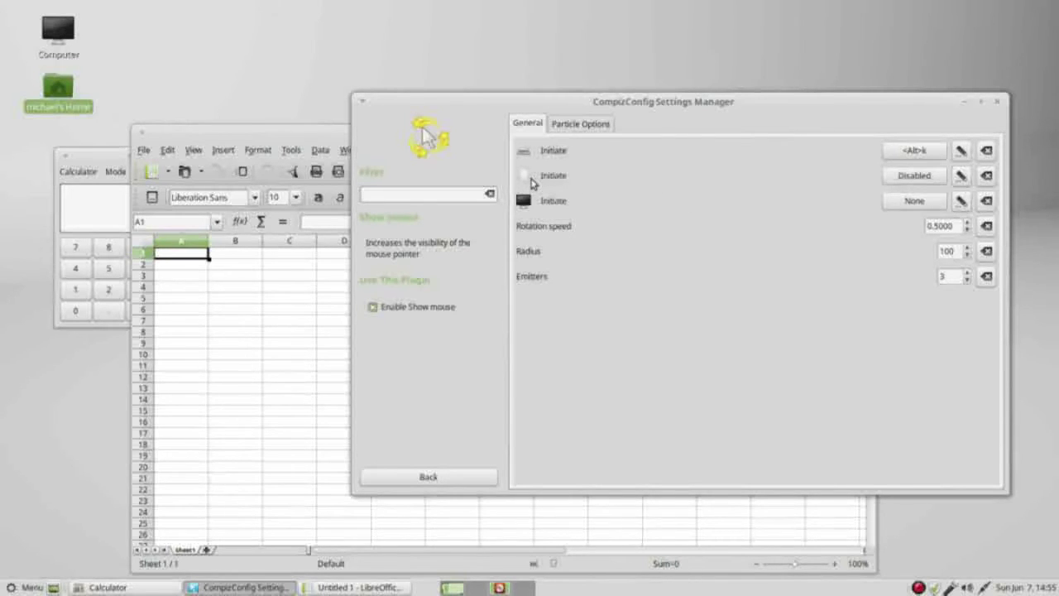
- Enable the second Show mouse Initiate binding with Button2
click(915, 176)
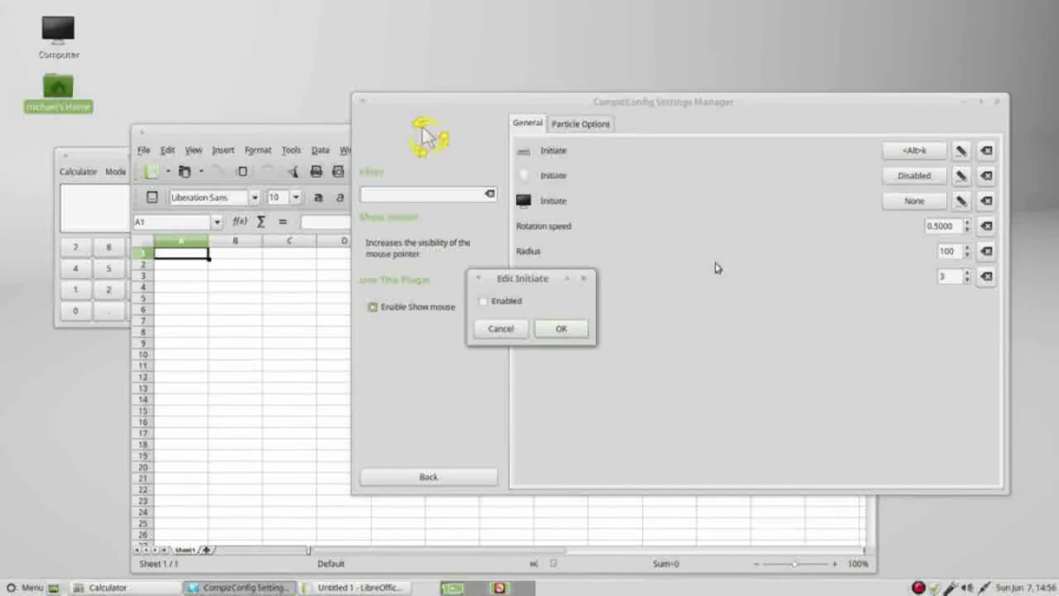
click(485, 302)
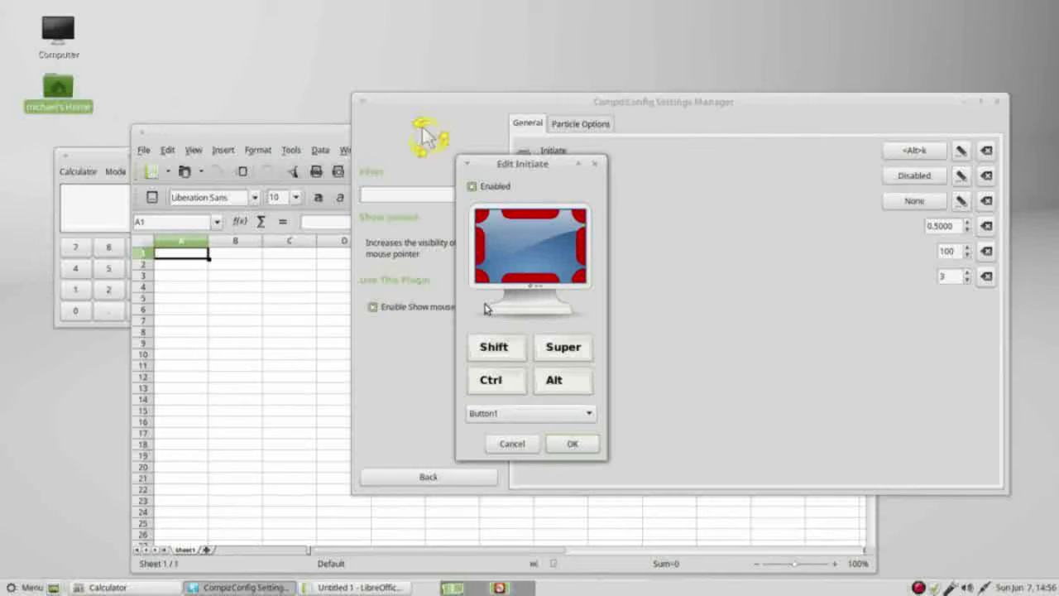
click(585, 415)
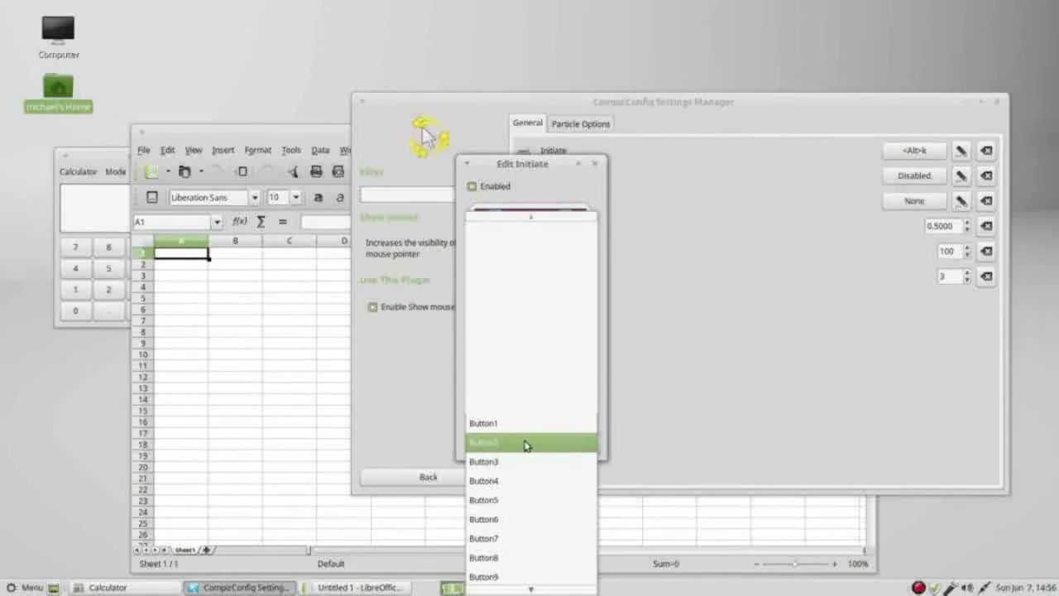
click(526, 445)
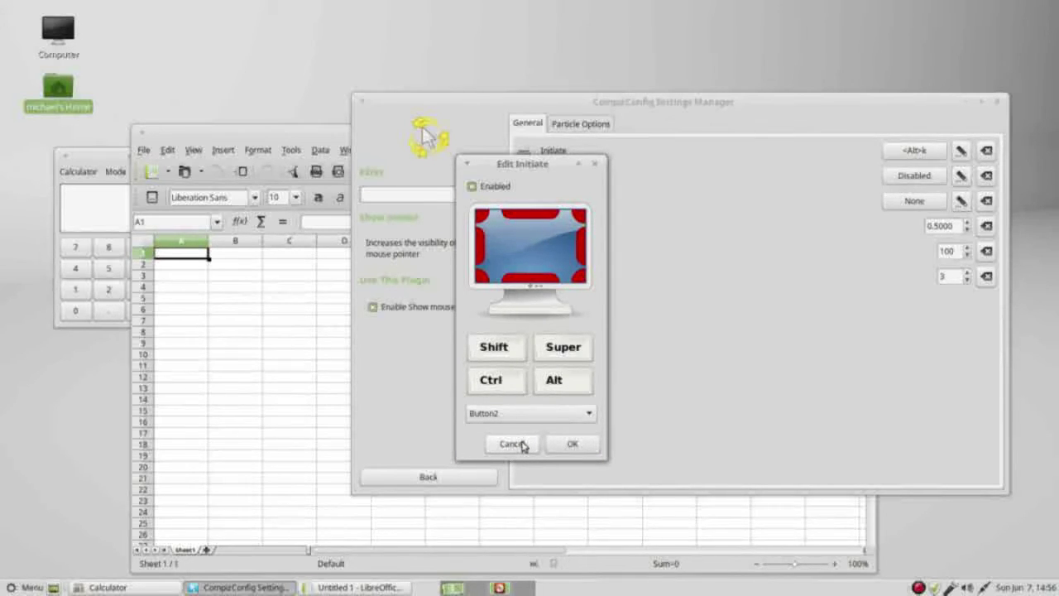
click(571, 444)
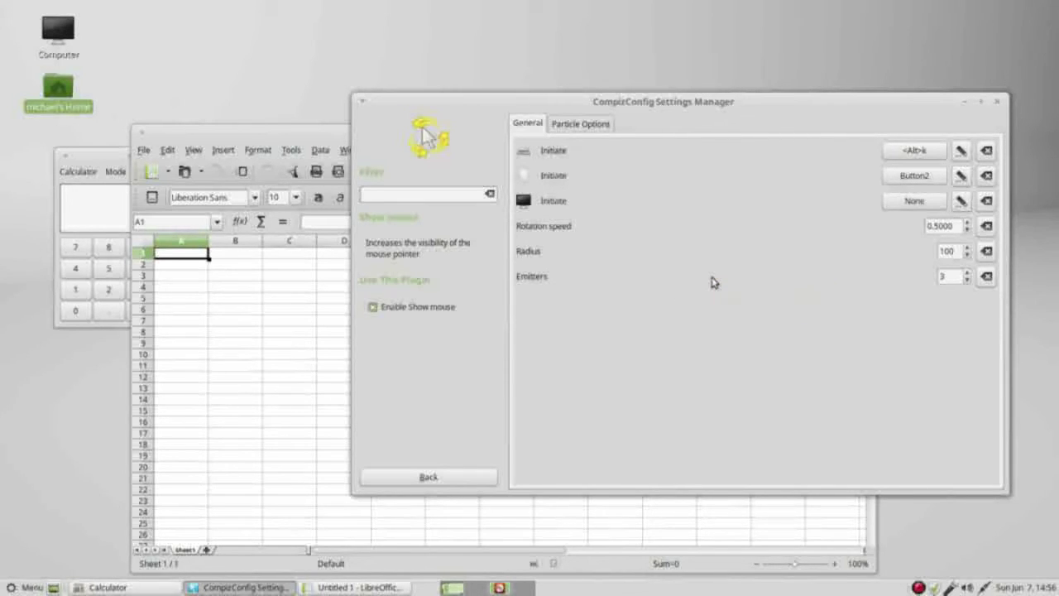
- Toggle the Show mouse particle ring on, off and on again with Alt+K
key(alt+k)
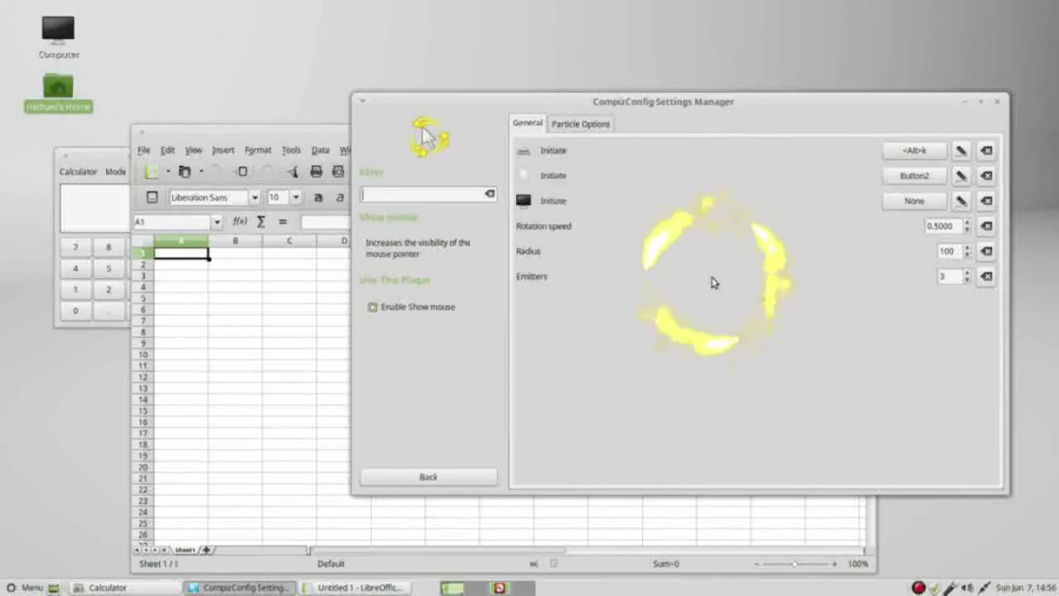
key(alt+k)
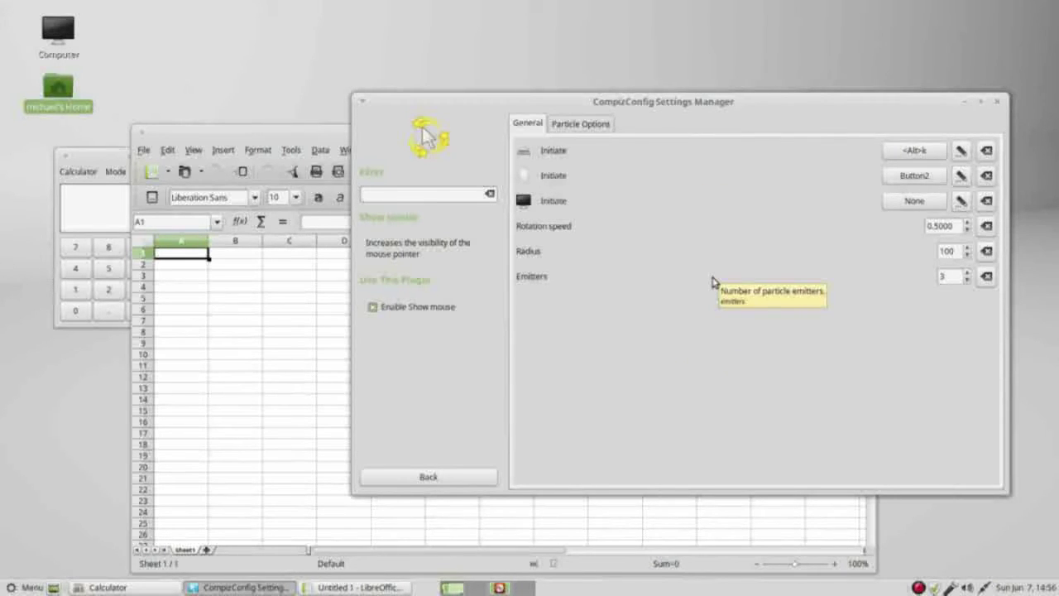
key(alt+k)
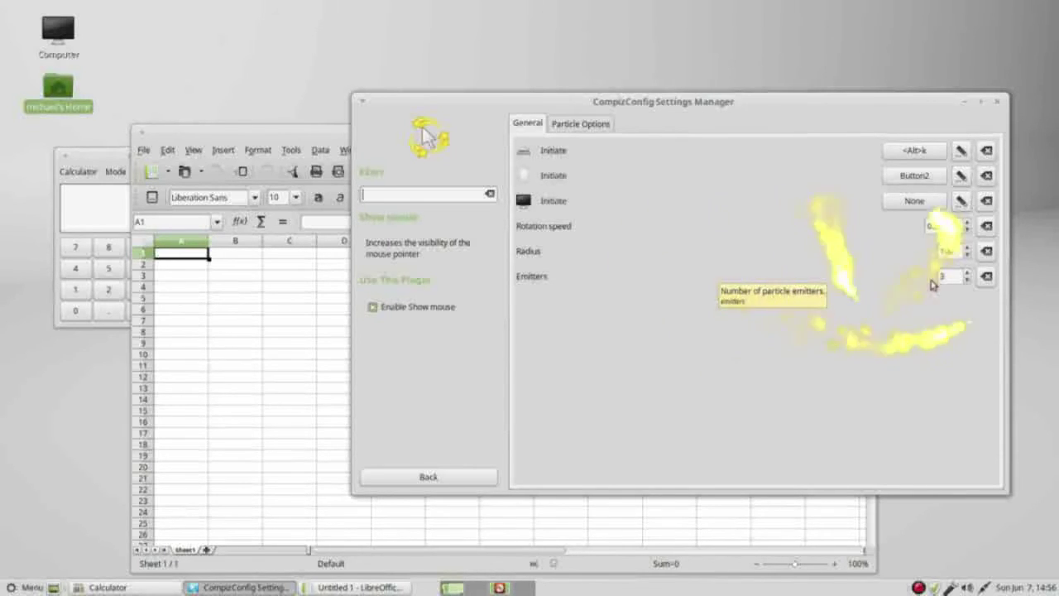
- Raise Show mouse emitters from 3 to 5 and set the radius to 50
click(967, 274)
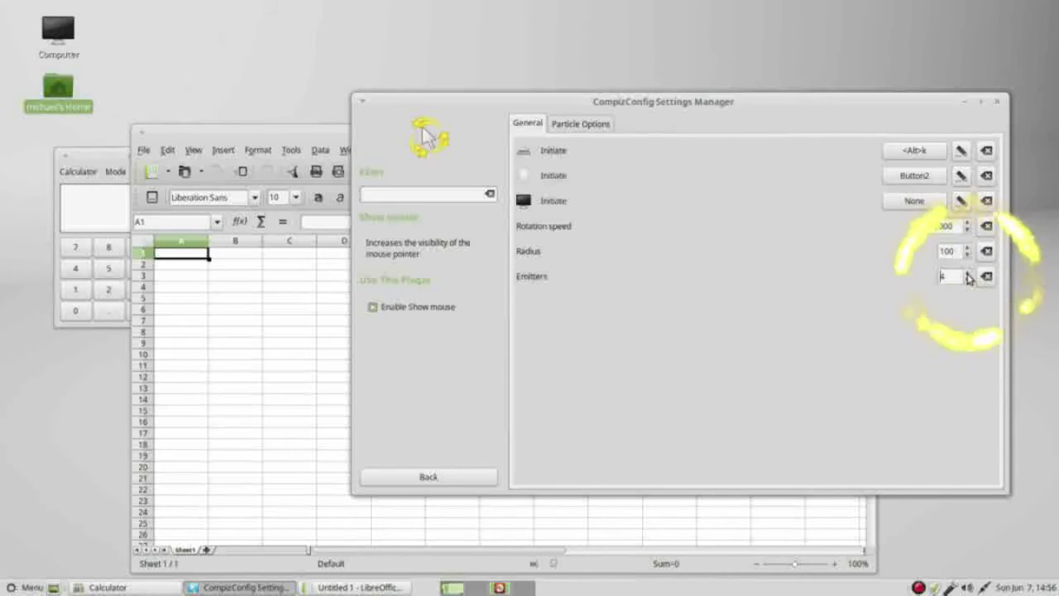
click(967, 273)
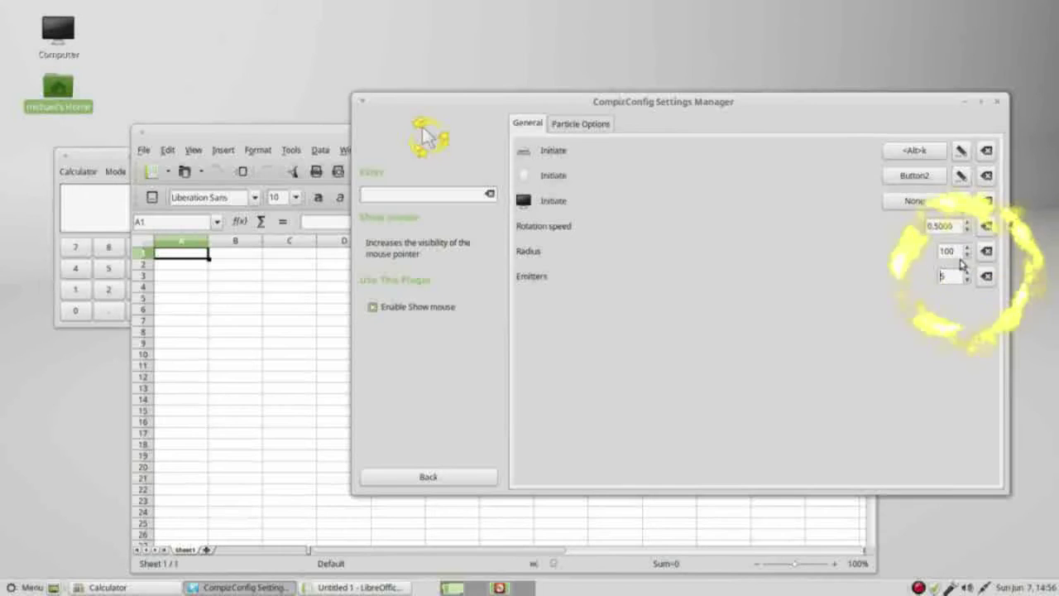
double_click(960, 252)
text(50)
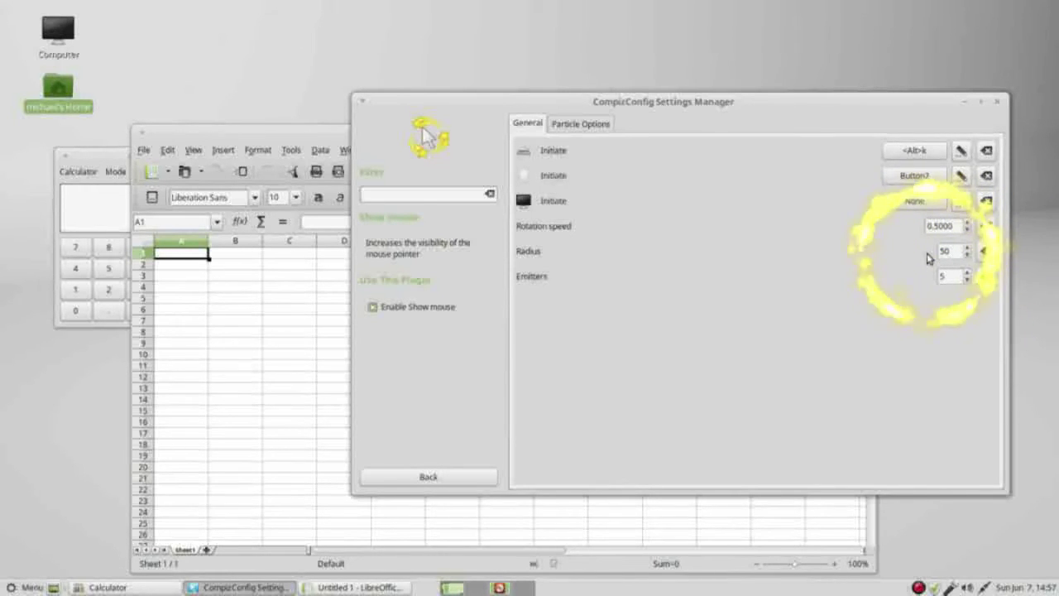
key(Return)
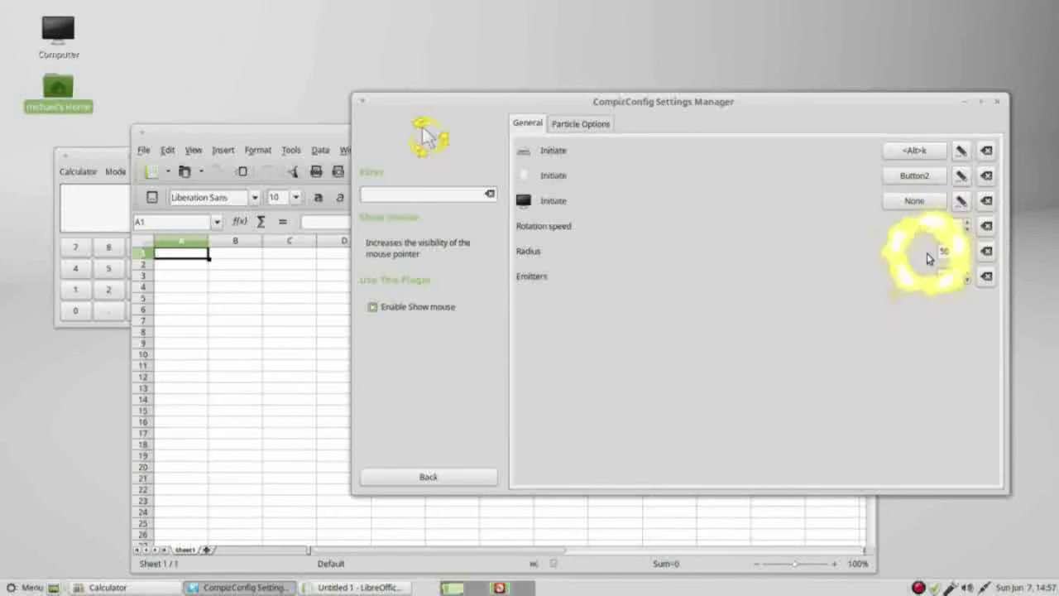
- On Particle Options, set the Particle Color to purple
click(591, 126)
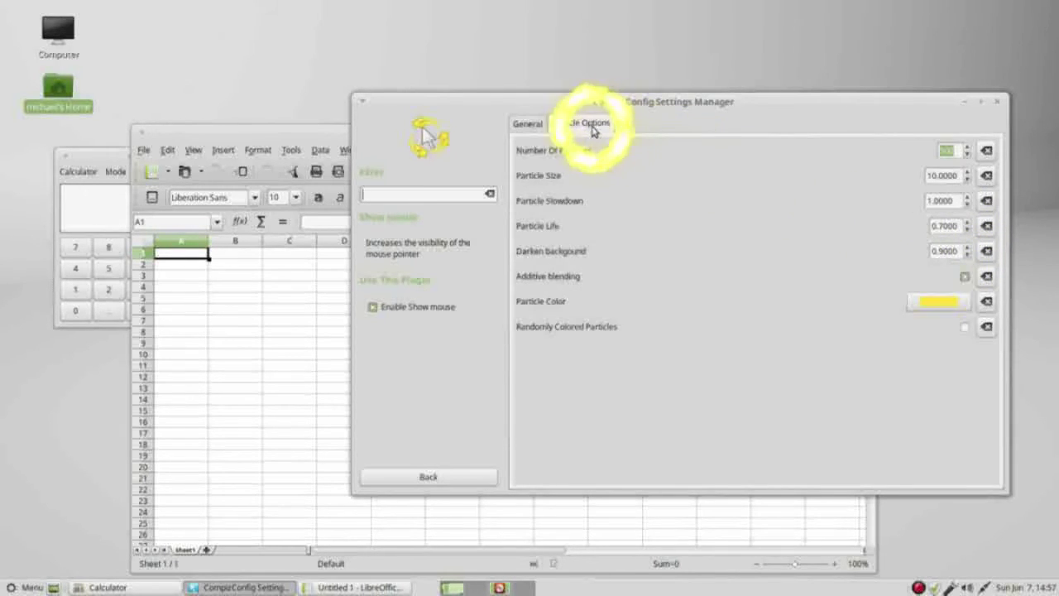
click(940, 303)
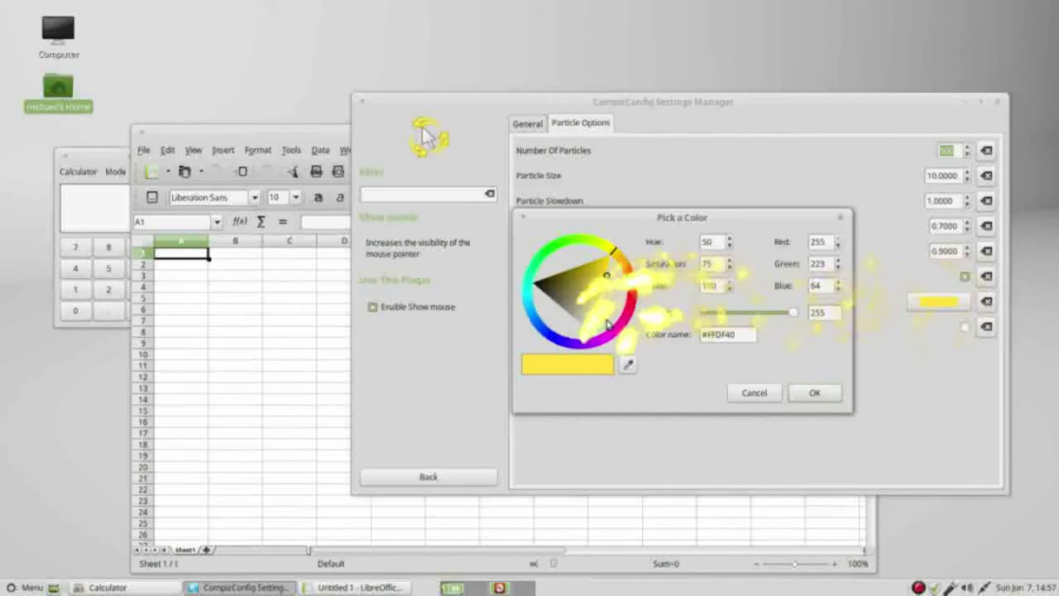
click(598, 342)
click(593, 330)
click(594, 310)
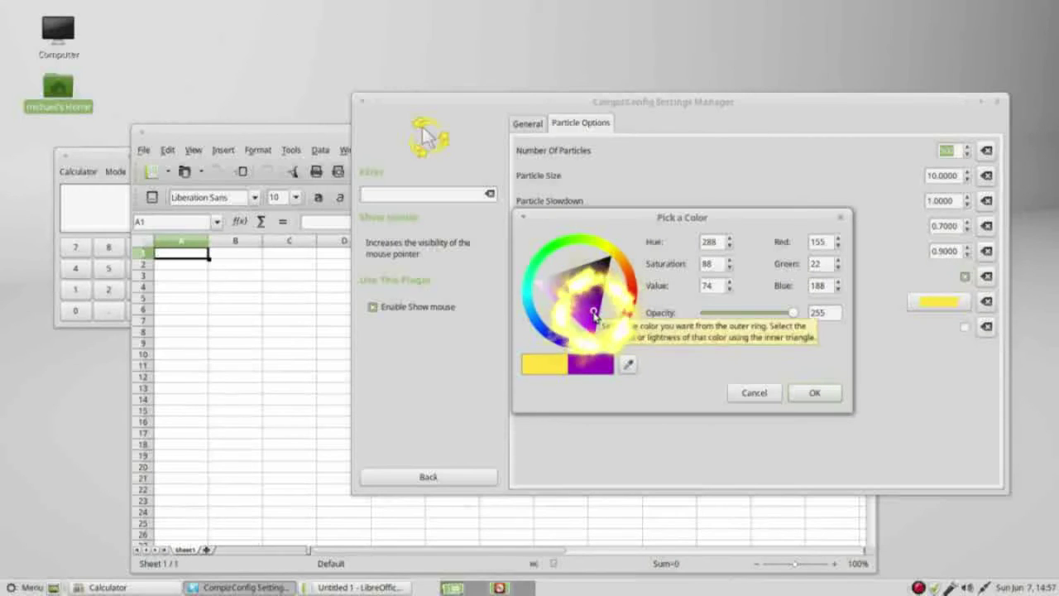
click(807, 393)
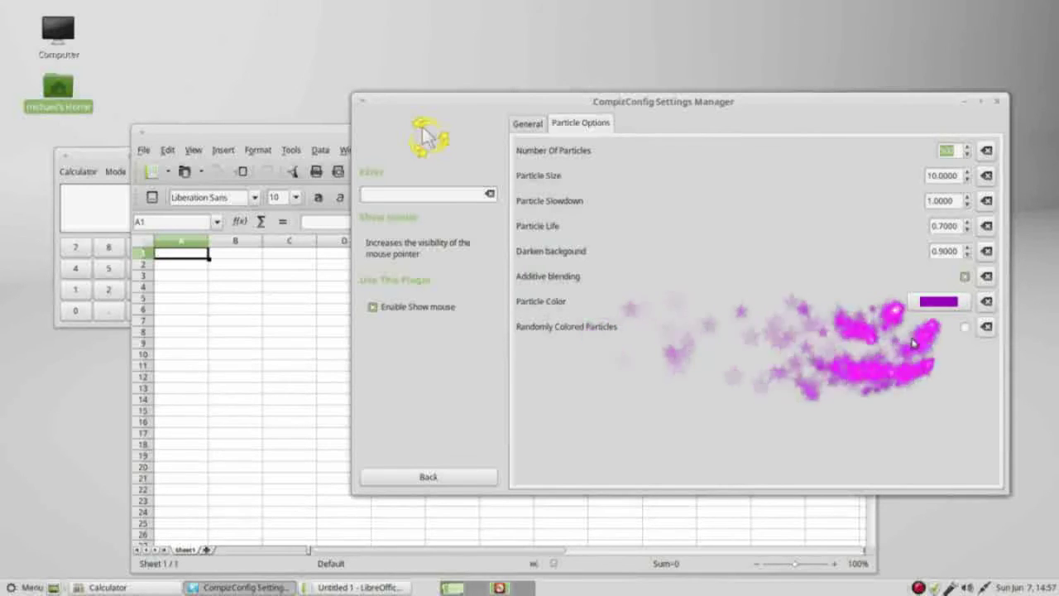
- Toggle Randomly Colored Particles on and off, then reset Particle Color to default yellow
click(966, 328)
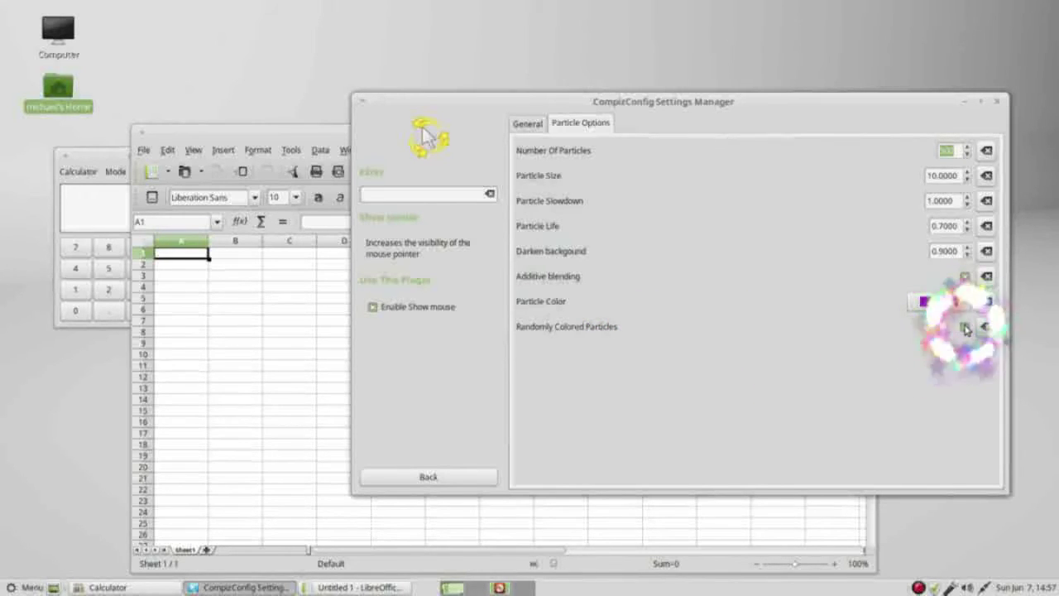
click(965, 328)
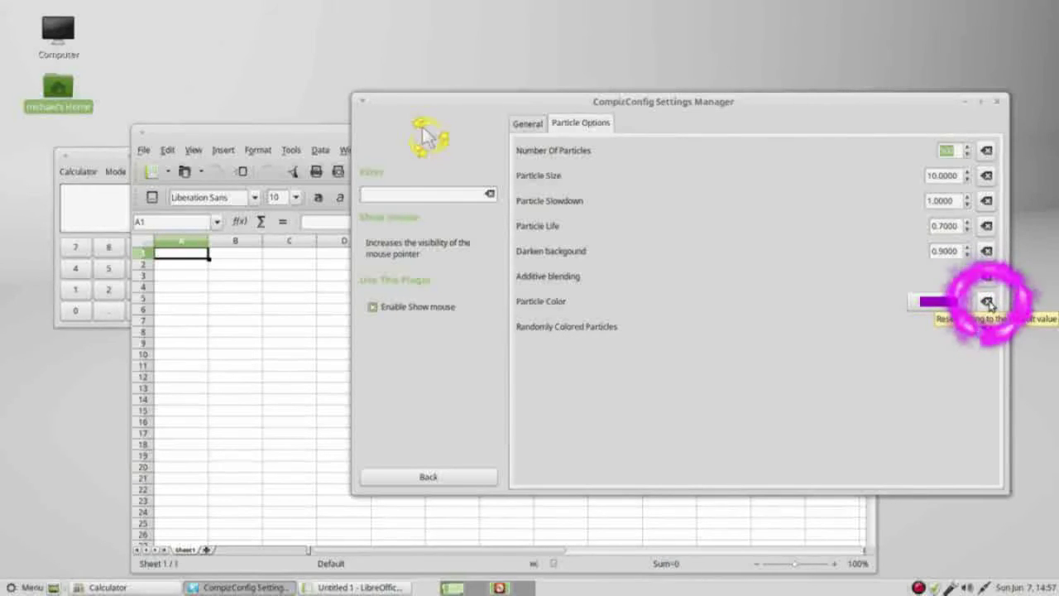
click(987, 303)
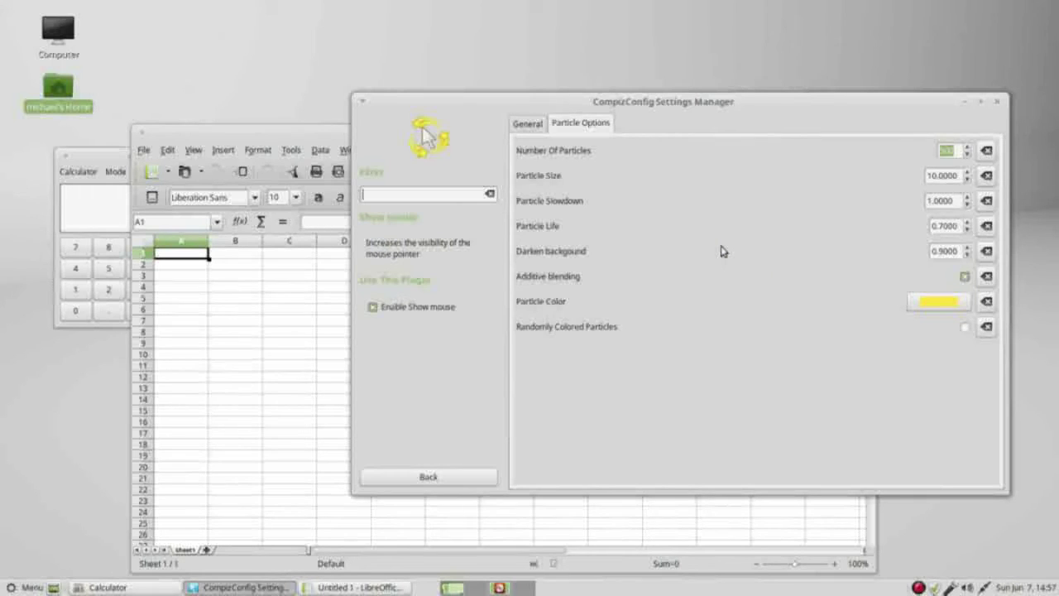
- Leave Show mouse for the category overview and open the settings manager Preferences
click(420, 480)
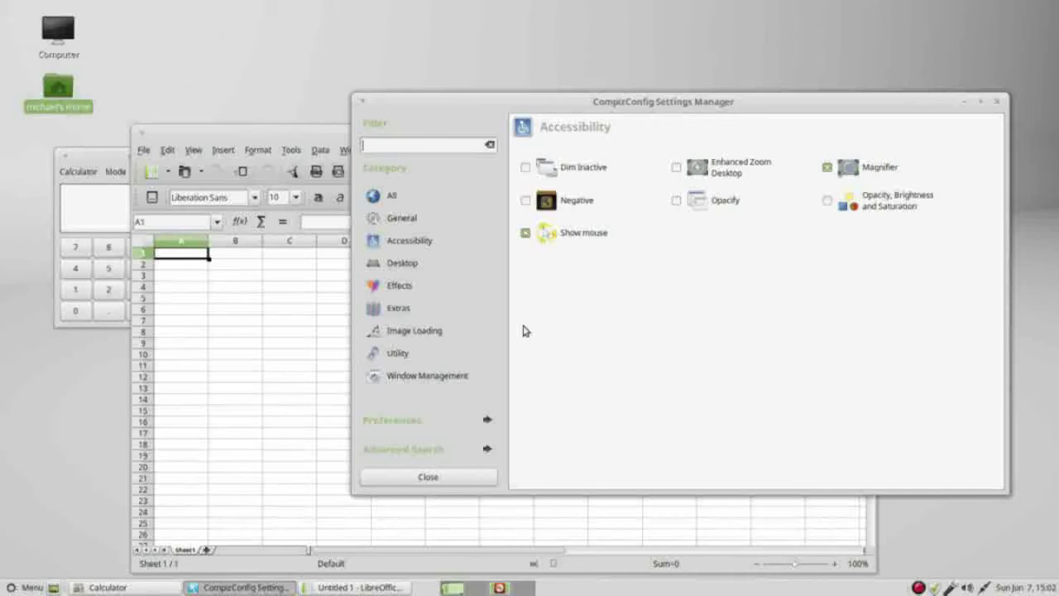
click(391, 420)
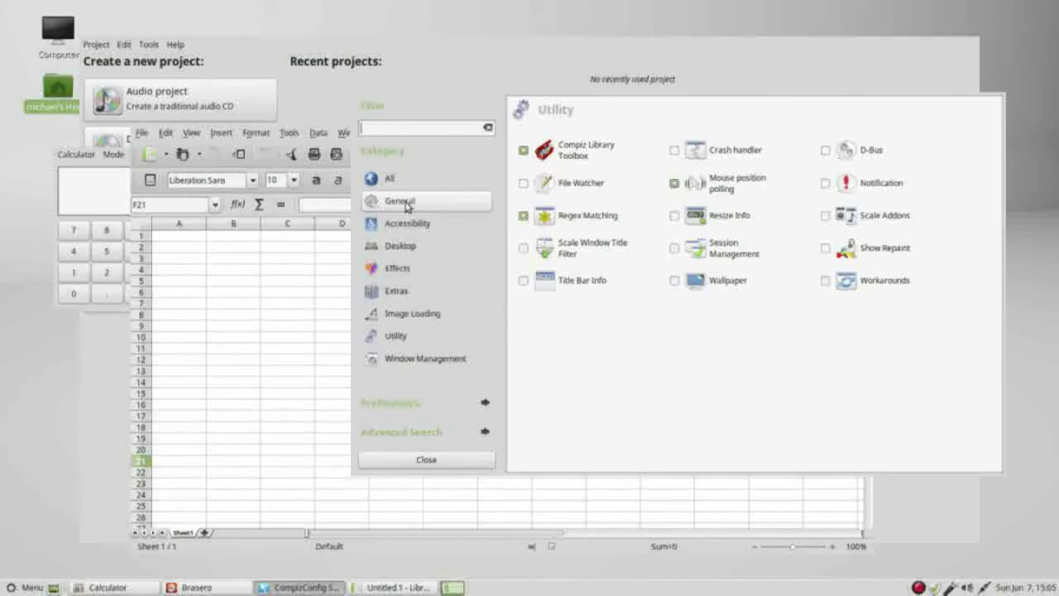
- Enable Commands and Gnome Compatibility under General, and Expo and Rotate Cube under Desktop
click(406, 205)
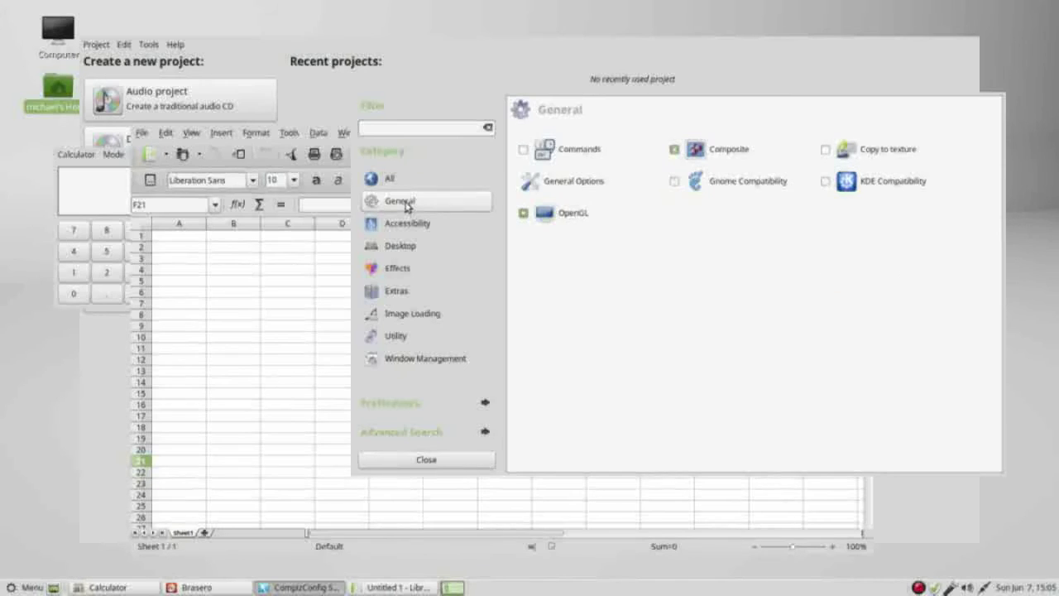
click(523, 152)
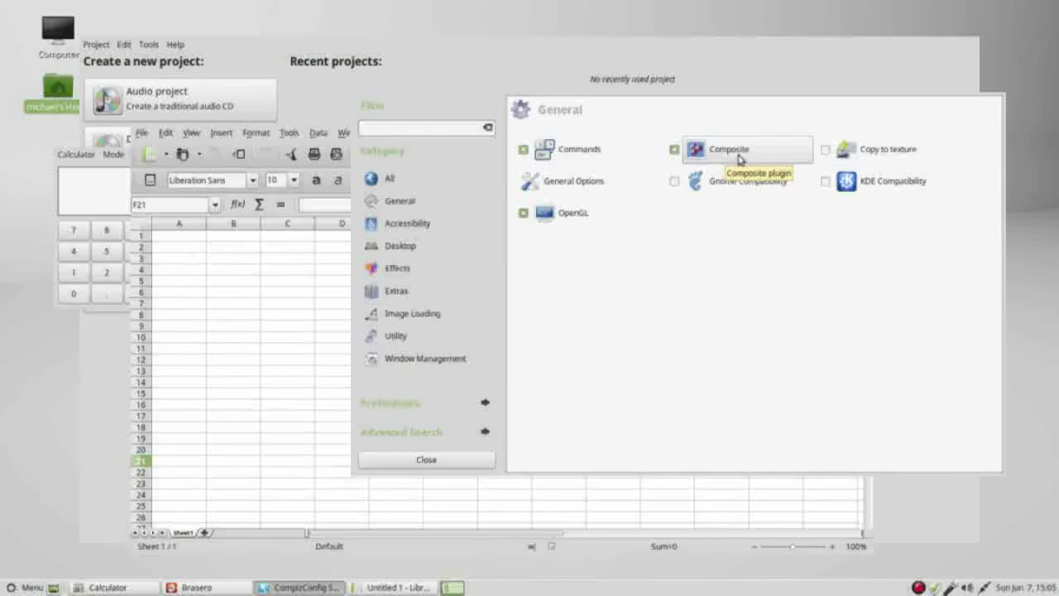
click(674, 182)
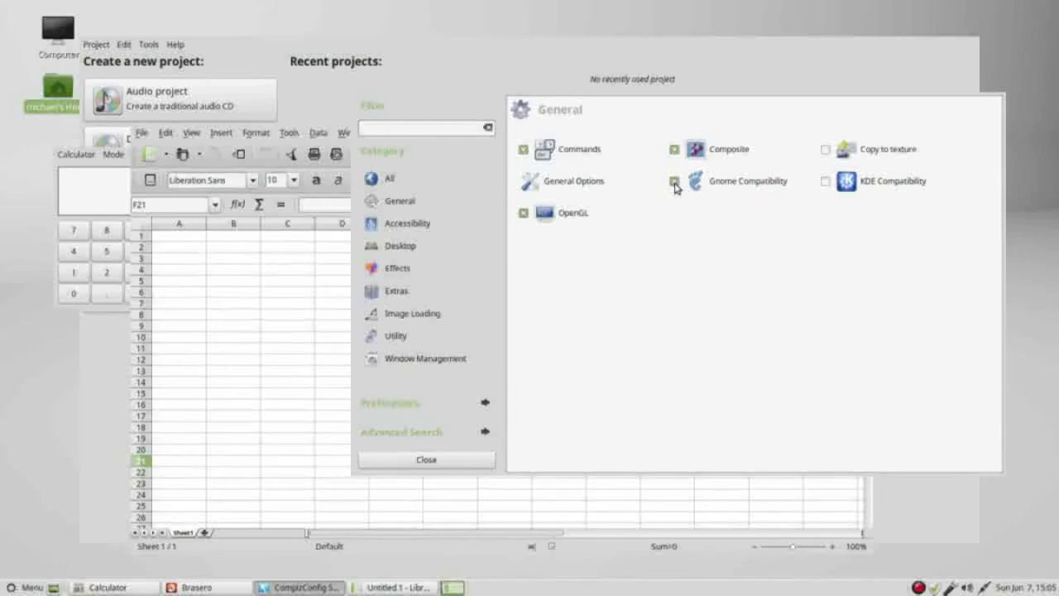
click(428, 230)
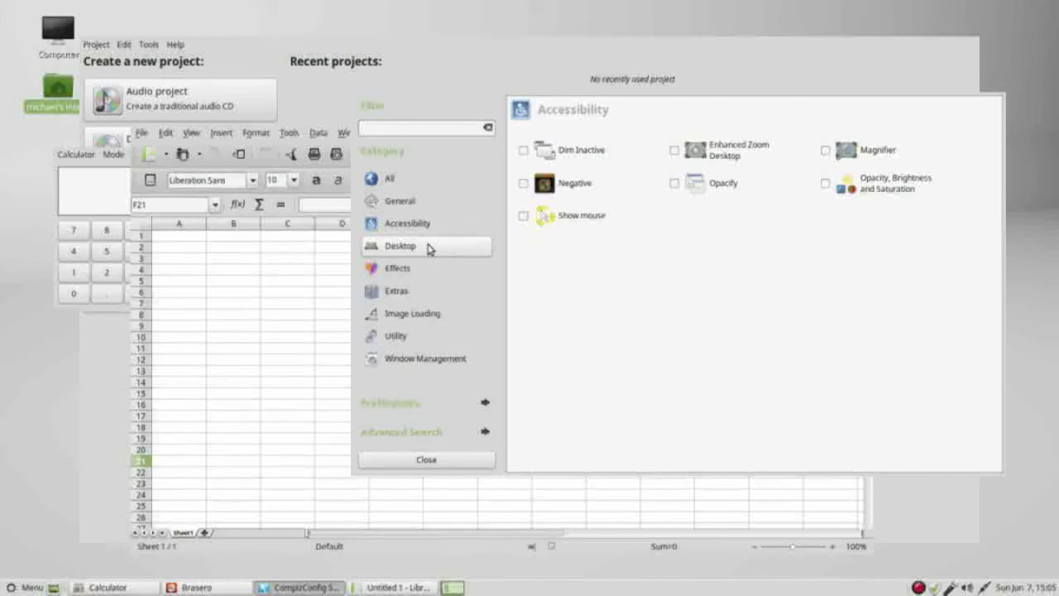
click(429, 247)
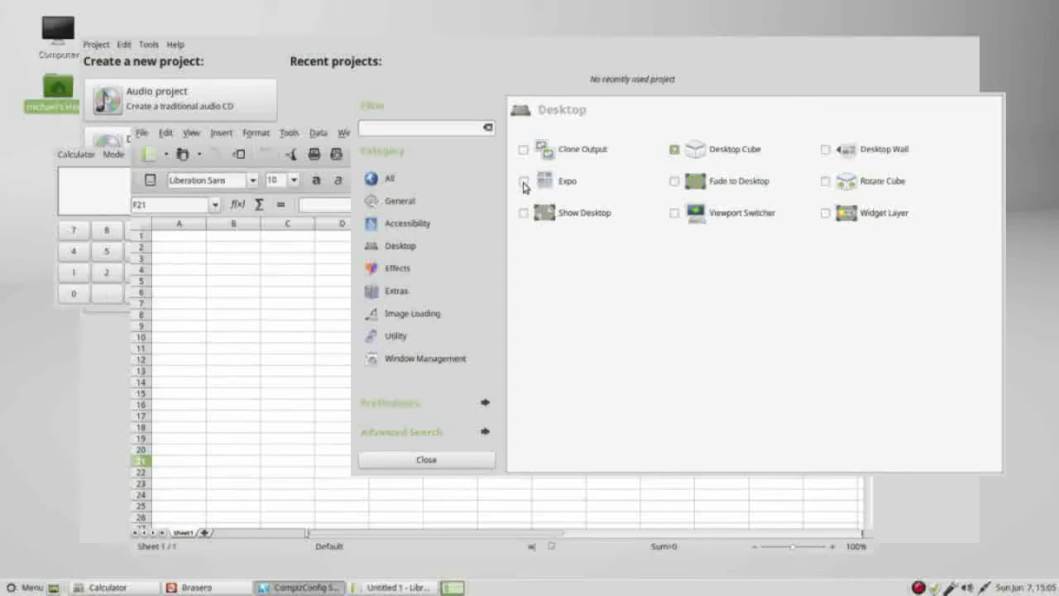
click(523, 181)
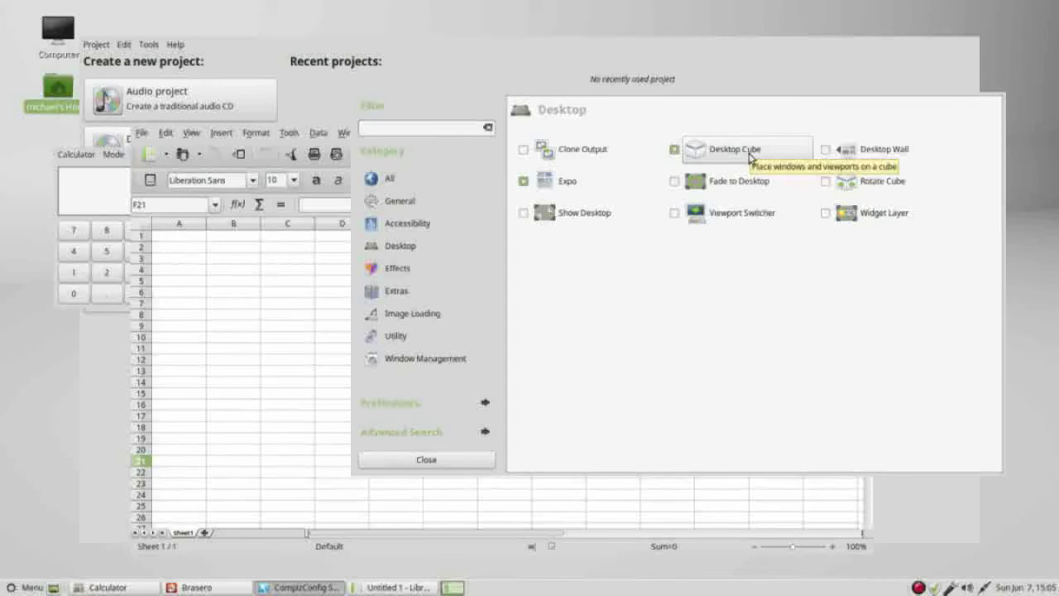
click(827, 182)
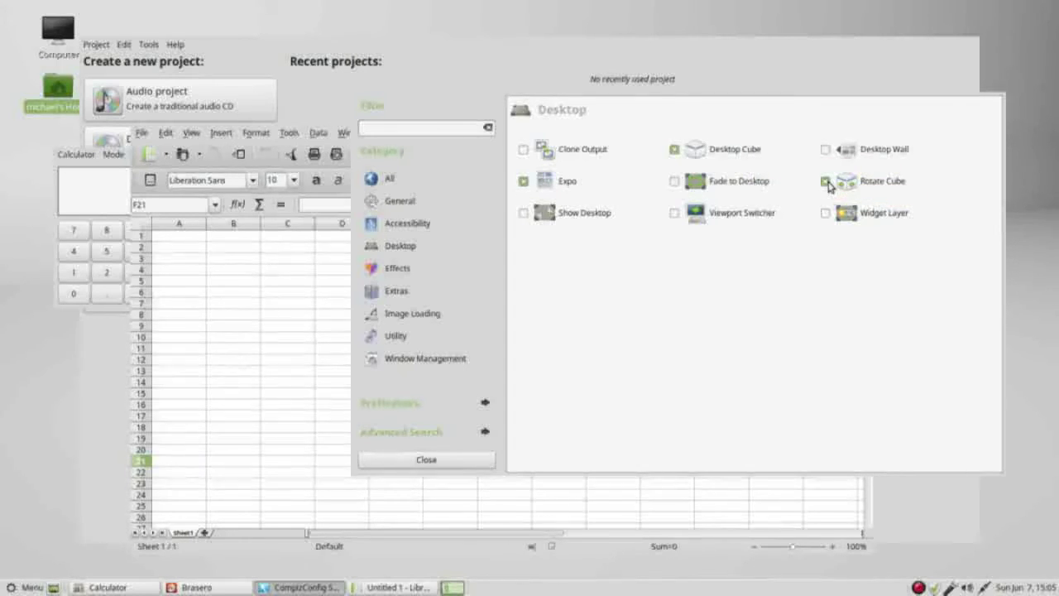
- Enable Window Decoration under Effects and PNG under Image Loading, then view the Utility plugins
click(406, 270)
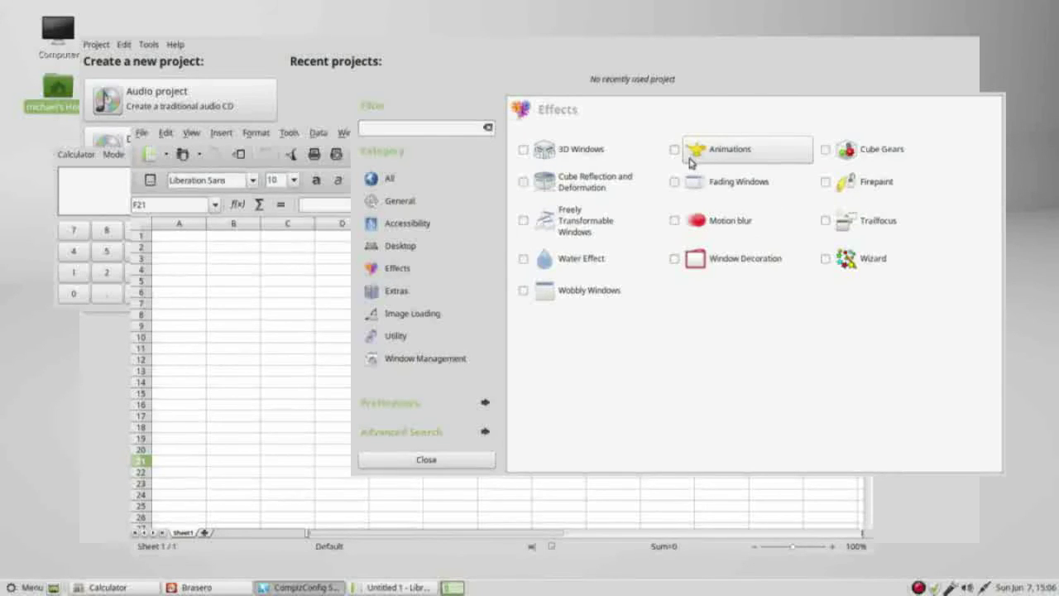
click(676, 261)
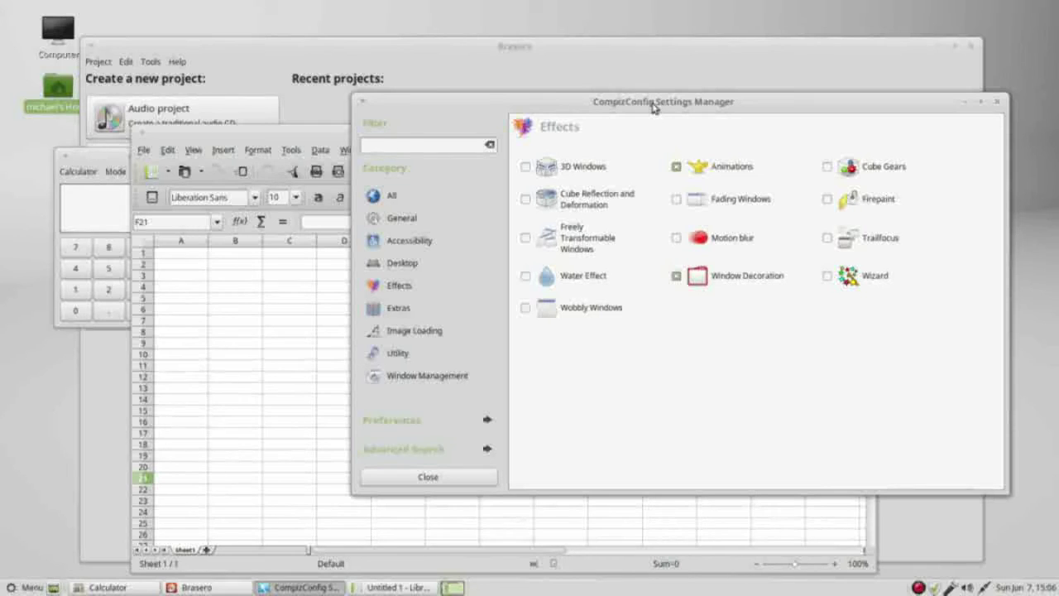
click(398, 314)
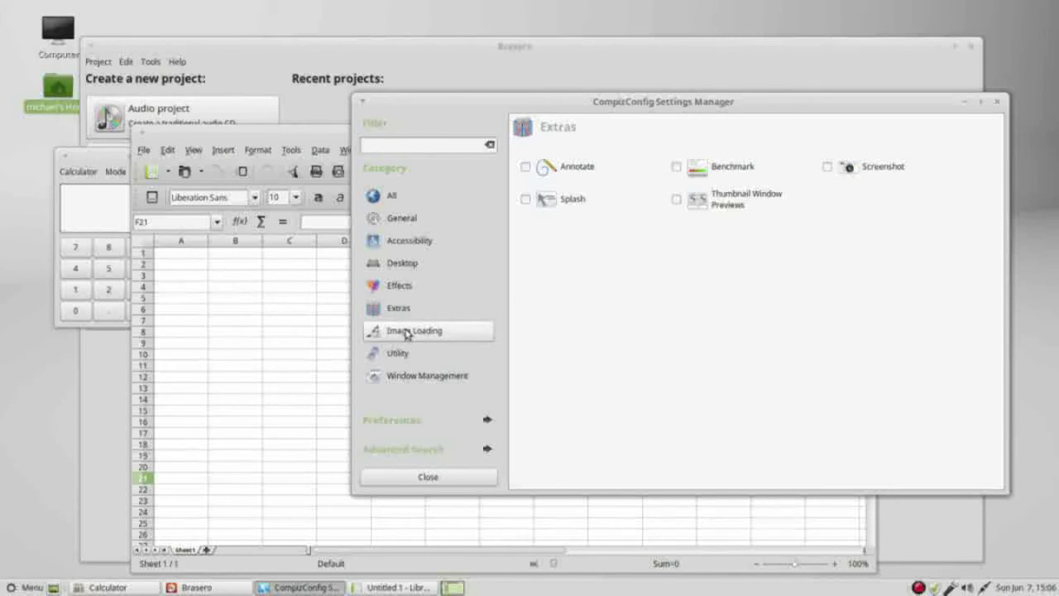
click(406, 332)
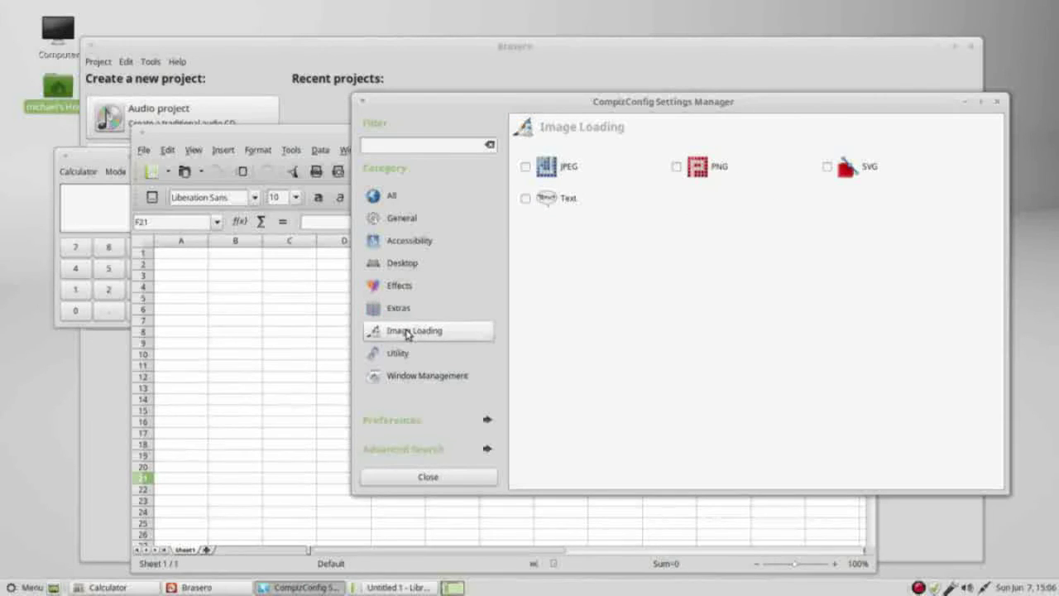
click(677, 169)
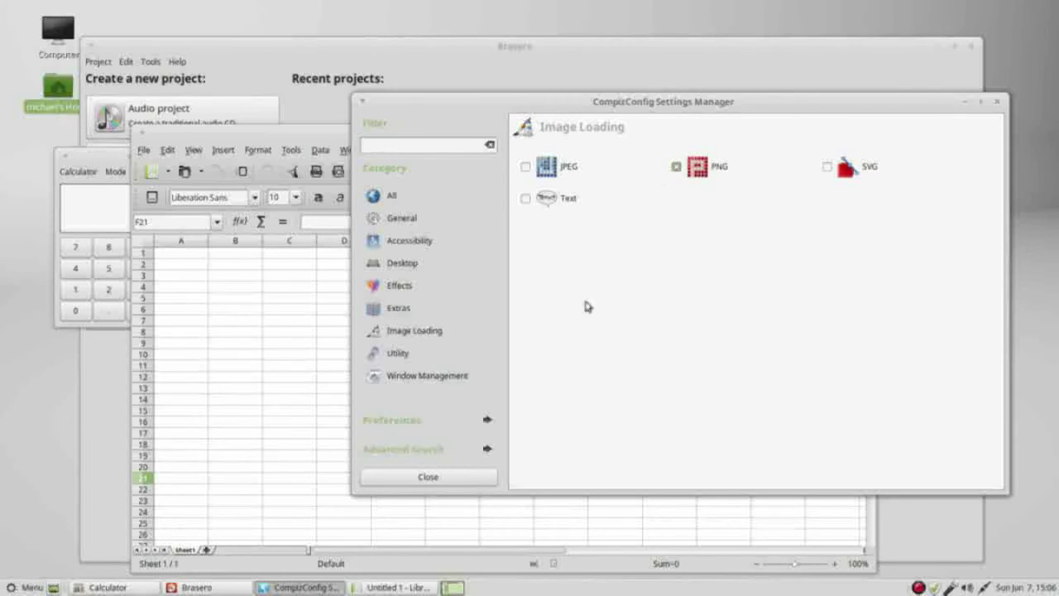
click(404, 358)
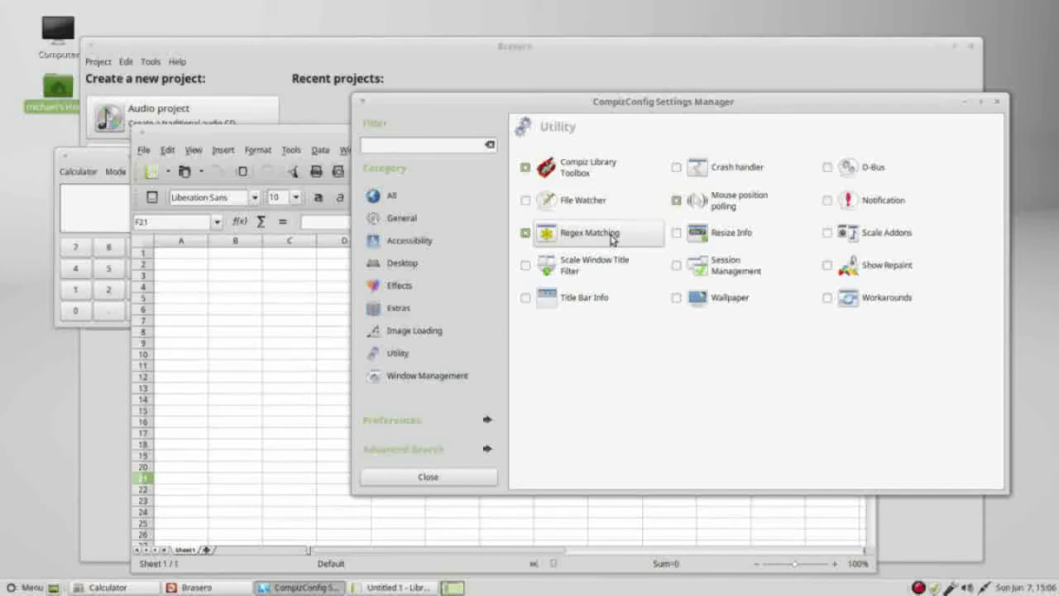
- Enable the Move Window, Resize Window and Grid plugins under Window Management
click(438, 380)
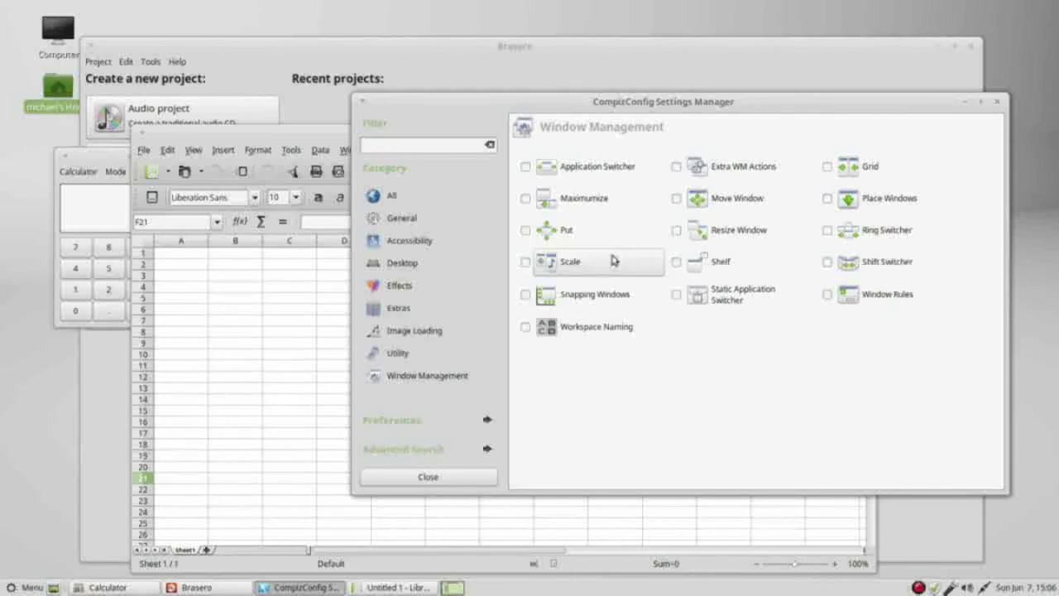
click(676, 199)
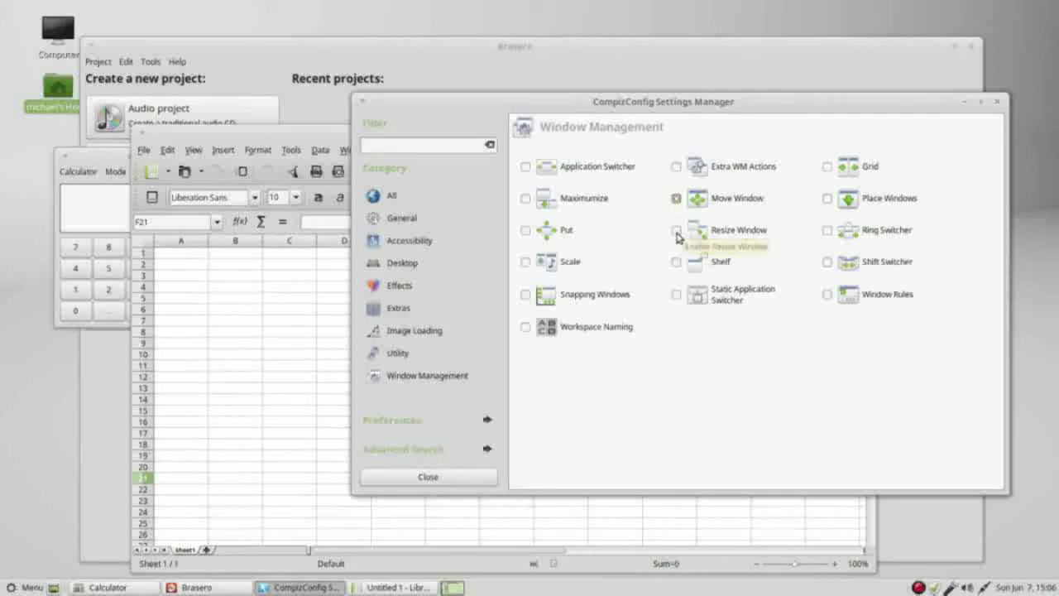
click(676, 231)
click(829, 169)
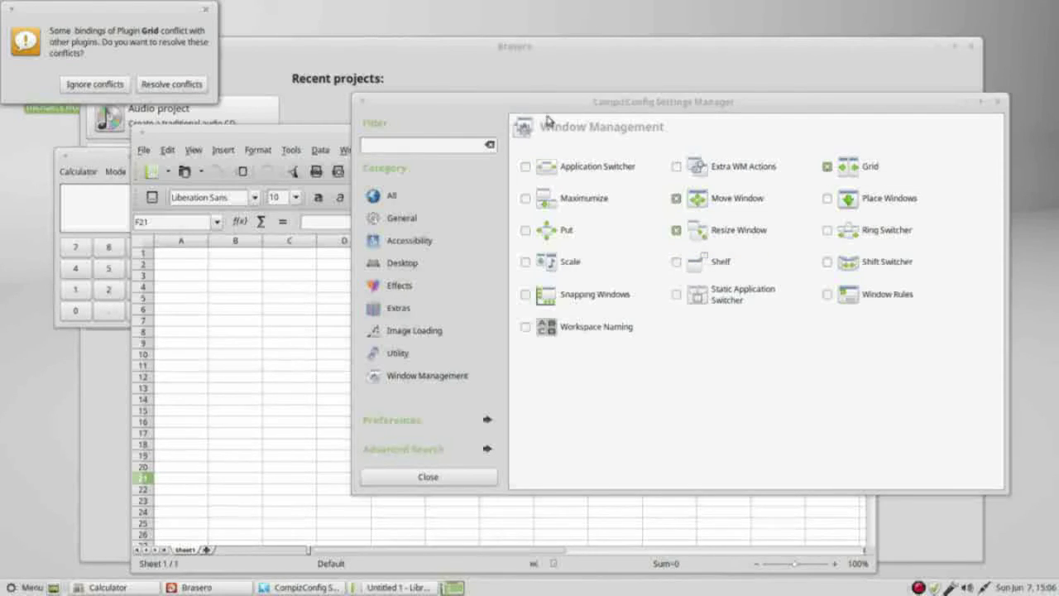
- Resolve Grid's conflicts by not setting Maximize, Restore and Put Center keys, then move the window up-left
click(162, 85)
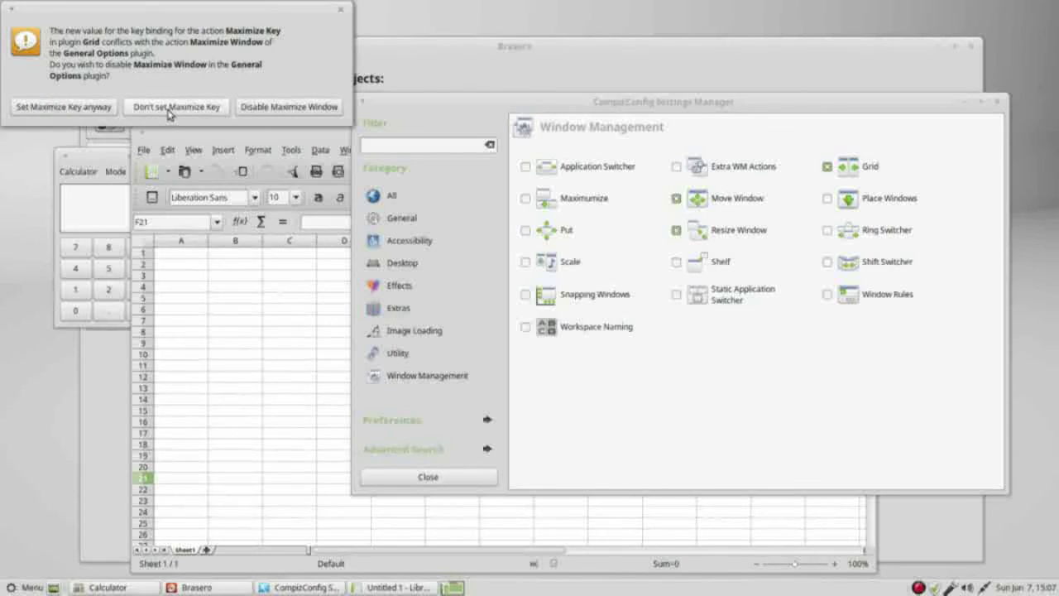
click(171, 110)
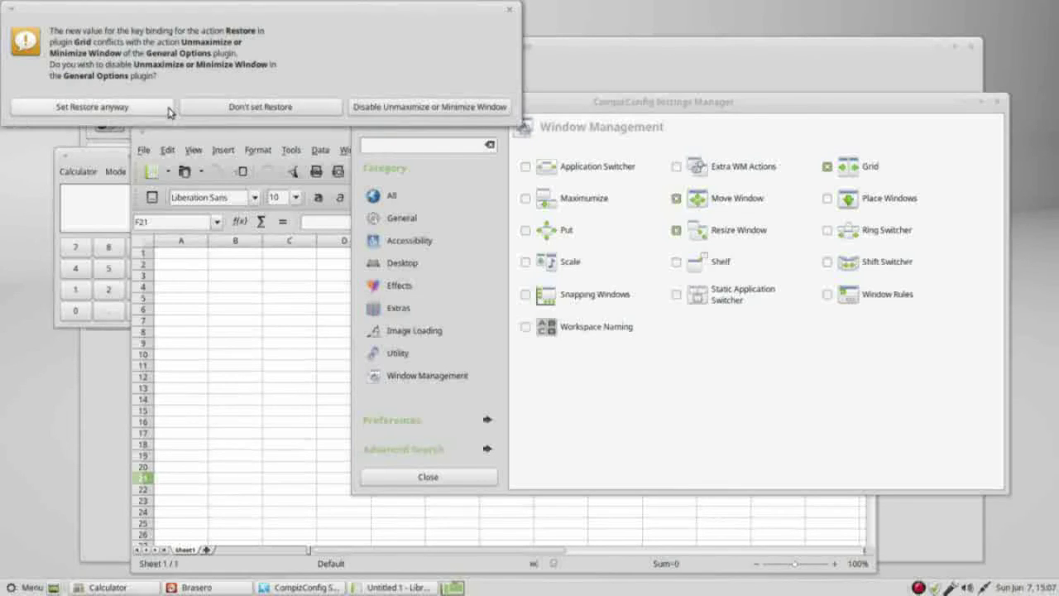
click(272, 110)
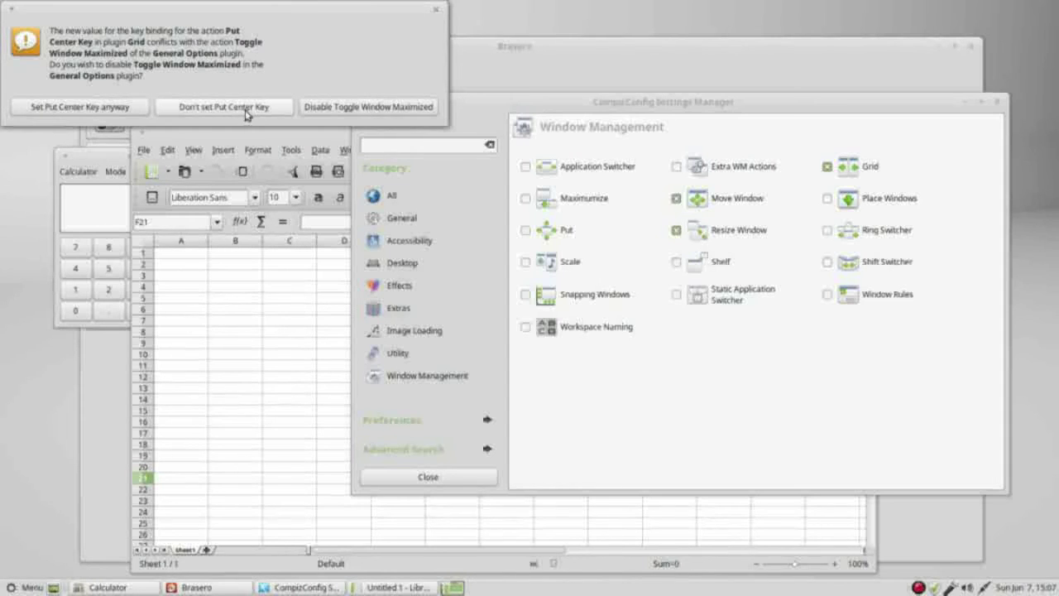
click(254, 114)
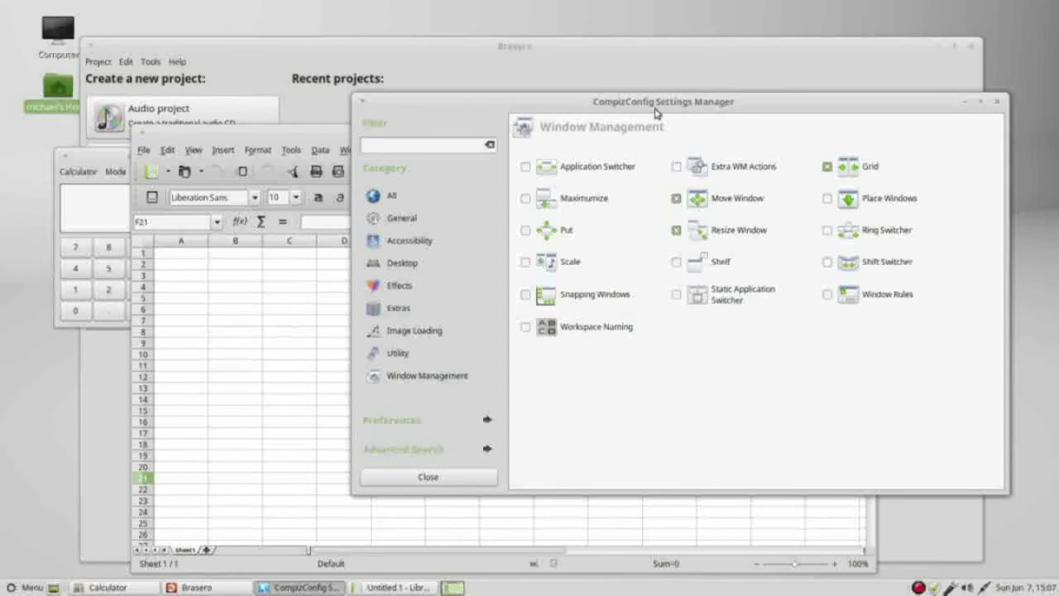
drag(646, 103, 523, 88)
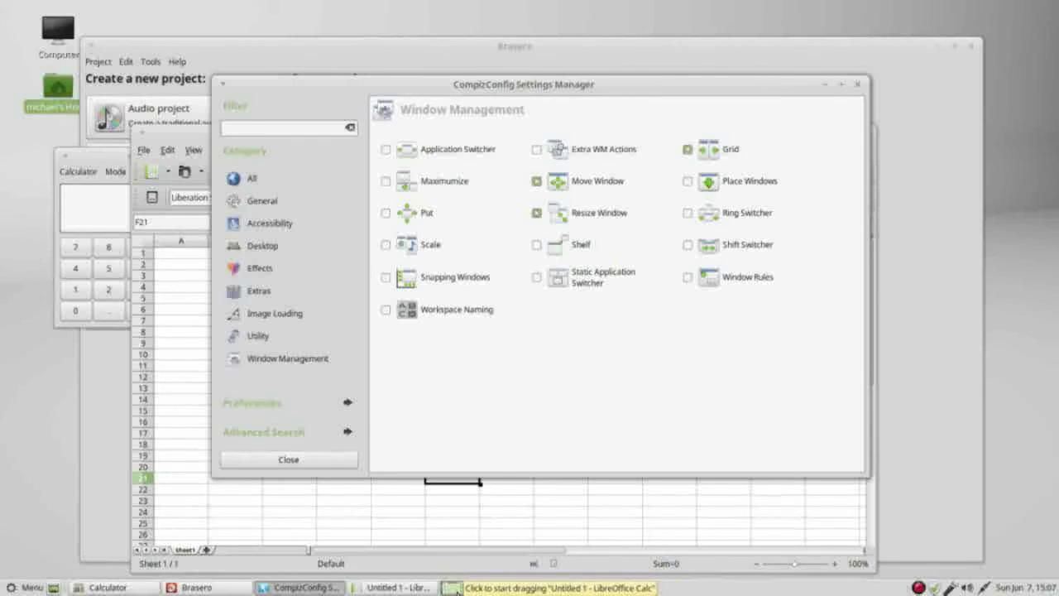
- Set General Options' Horizontal Virtual Size to 4 under Desktop Size, then return to the General plugins
click(266, 208)
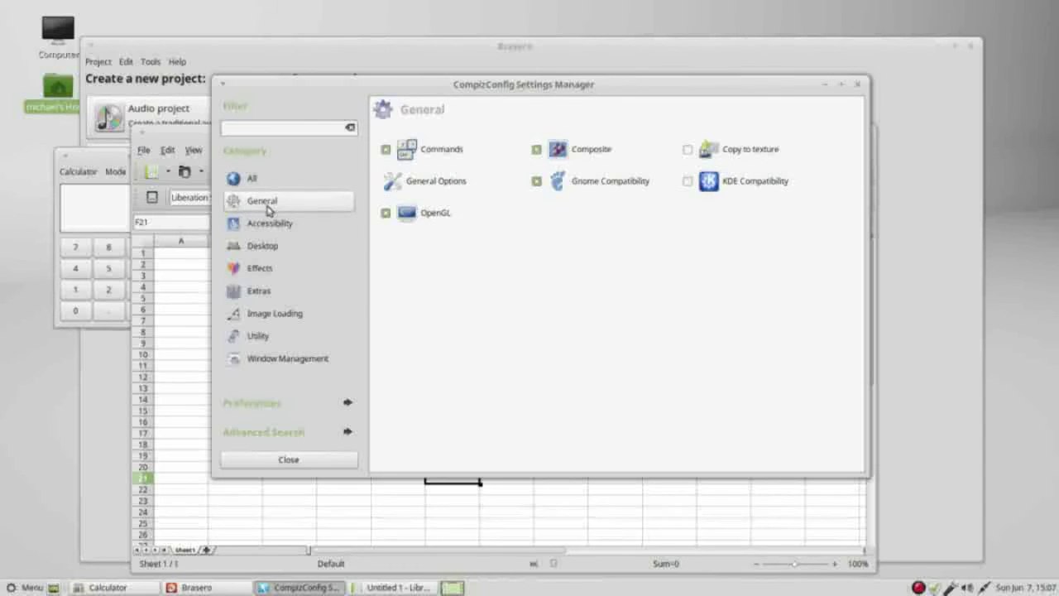
click(420, 184)
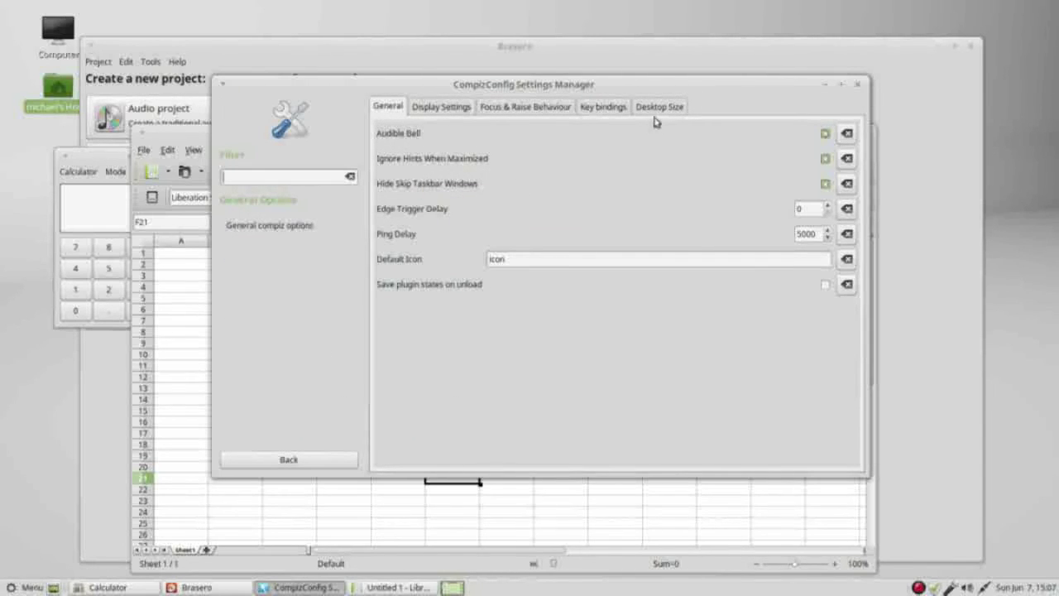
click(660, 107)
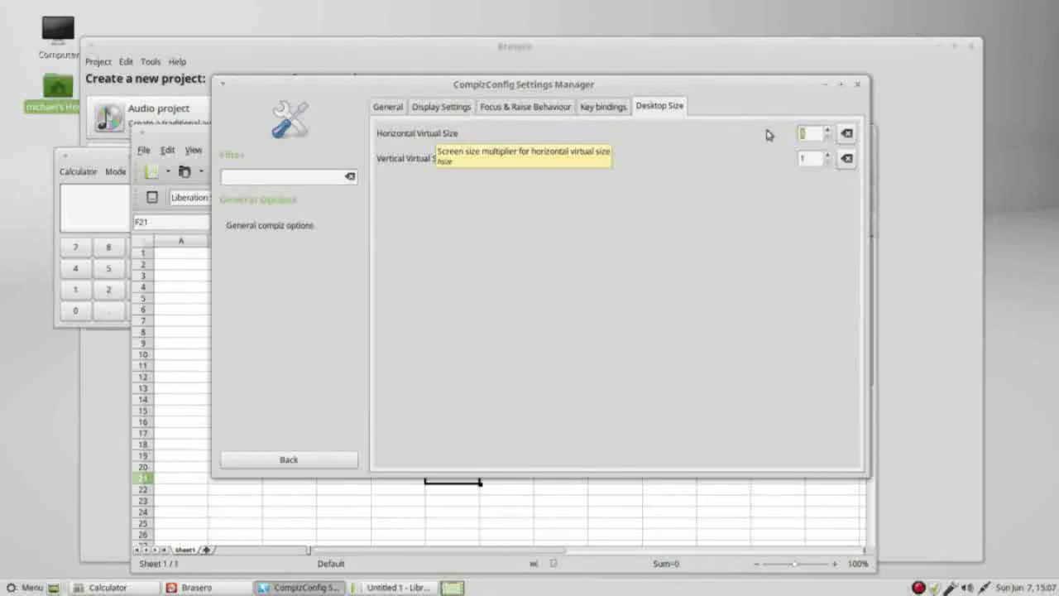
click(829, 131)
click(828, 131)
click(828, 131)
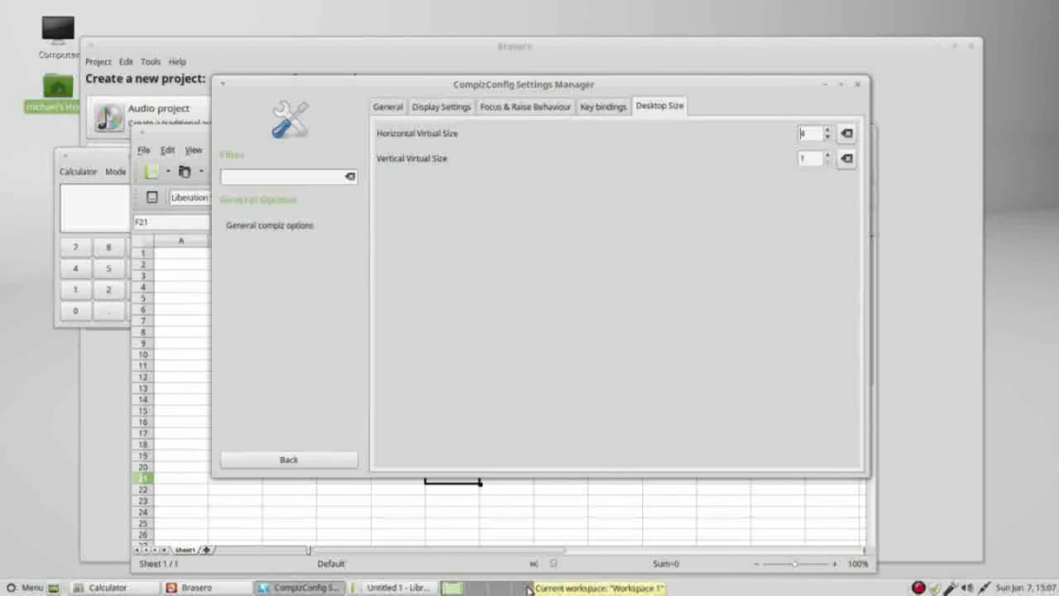
click(337, 462)
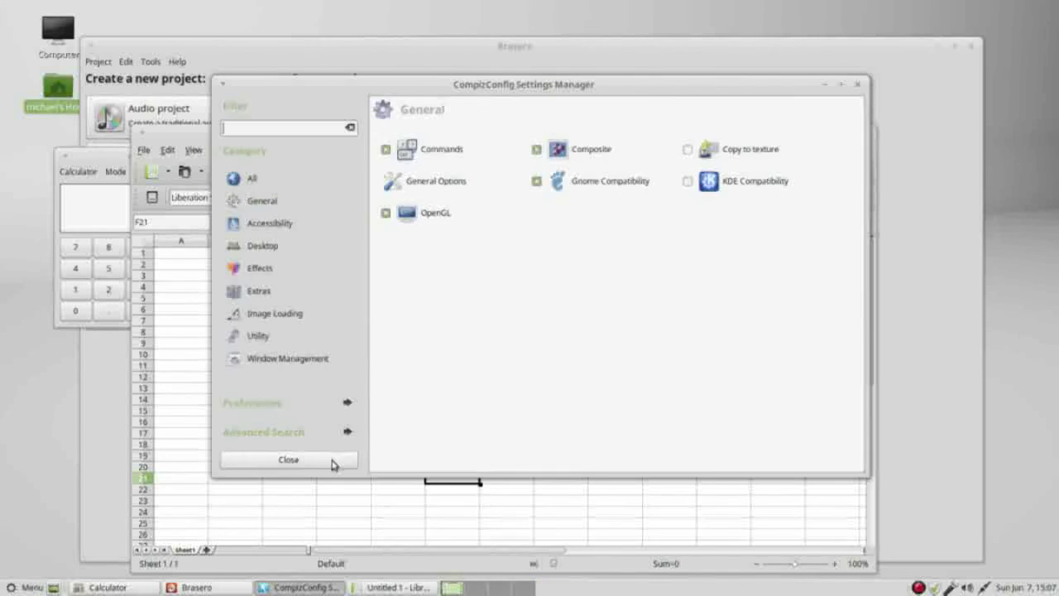
- Close the CompizConfig, spreadsheet, Brasero and Calculator windows, then open the main menu
click(858, 85)
click(864, 134)
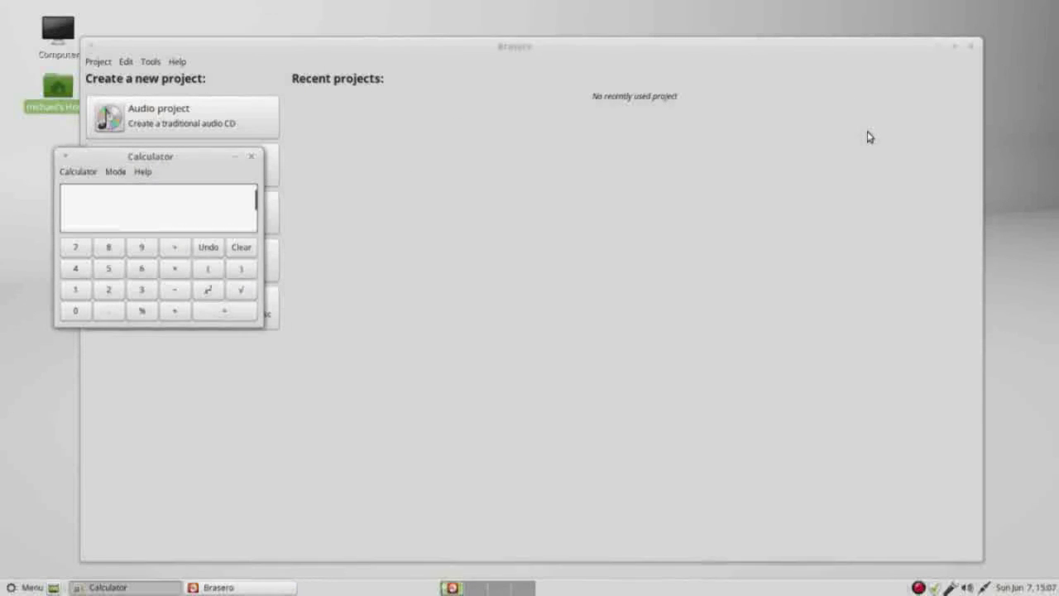
click(970, 47)
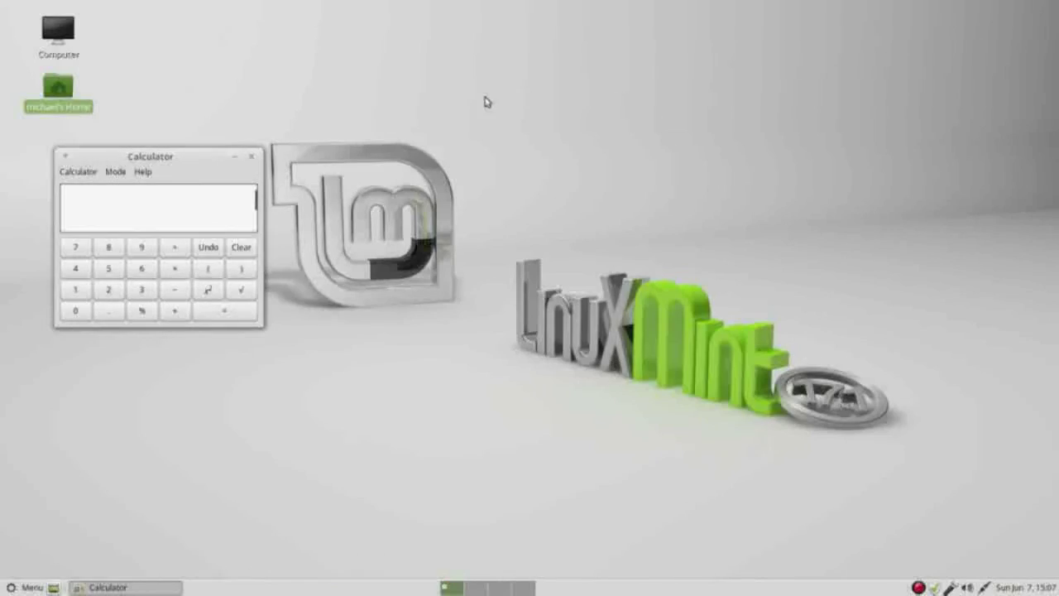
click(252, 157)
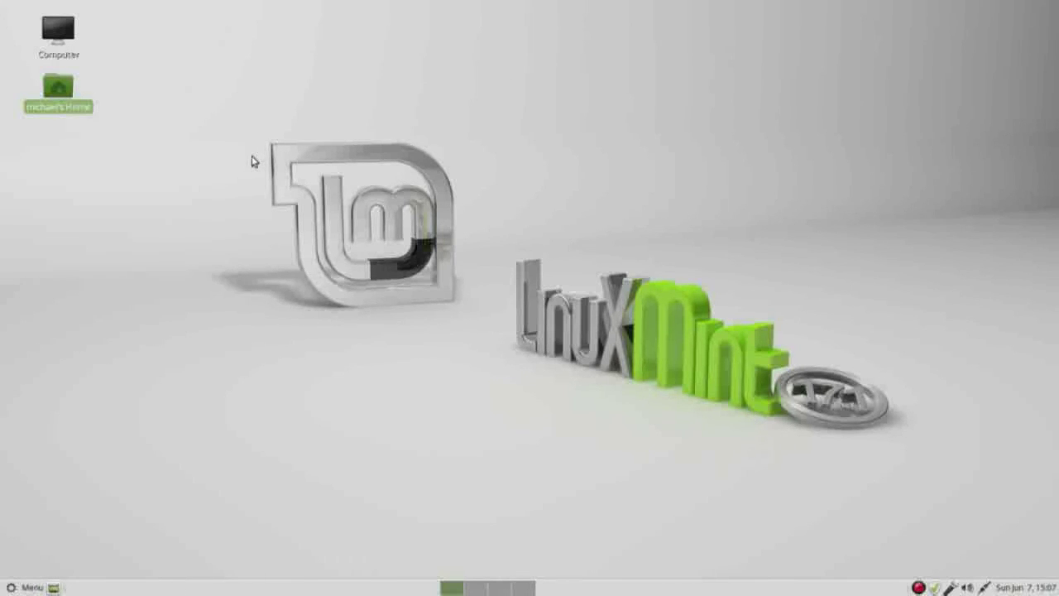
click(29, 589)
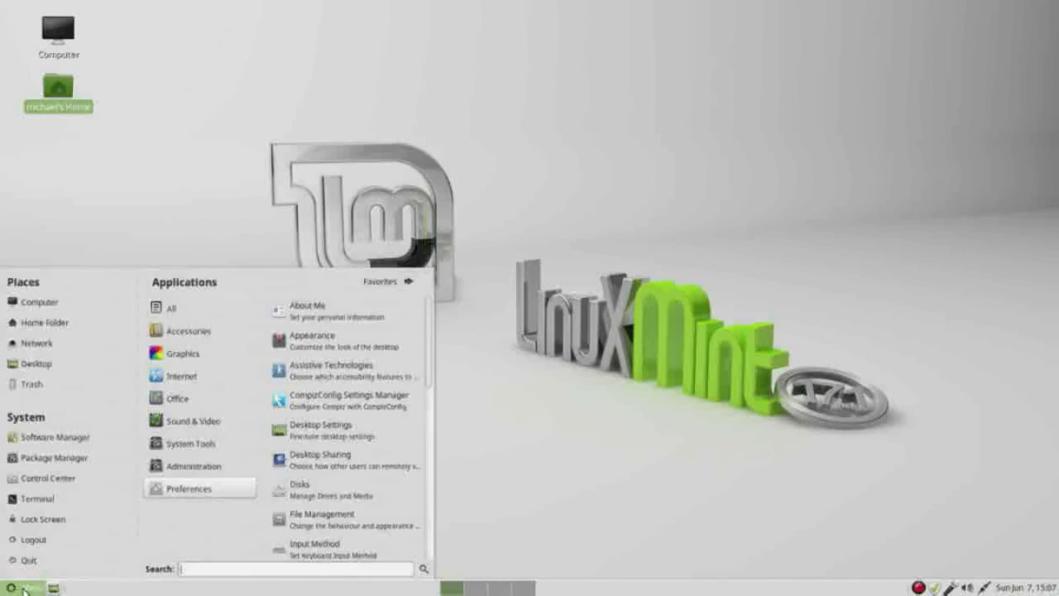
- Switch the window manager to Marco (stable and reliable) in Desktop Settings' Windows page and close it
click(340, 432)
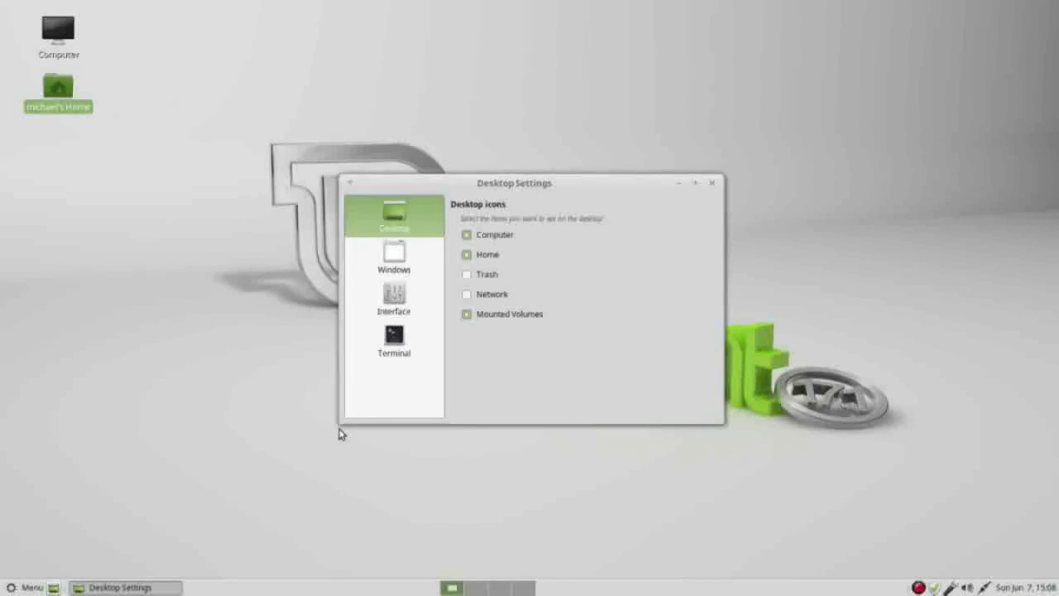
click(398, 263)
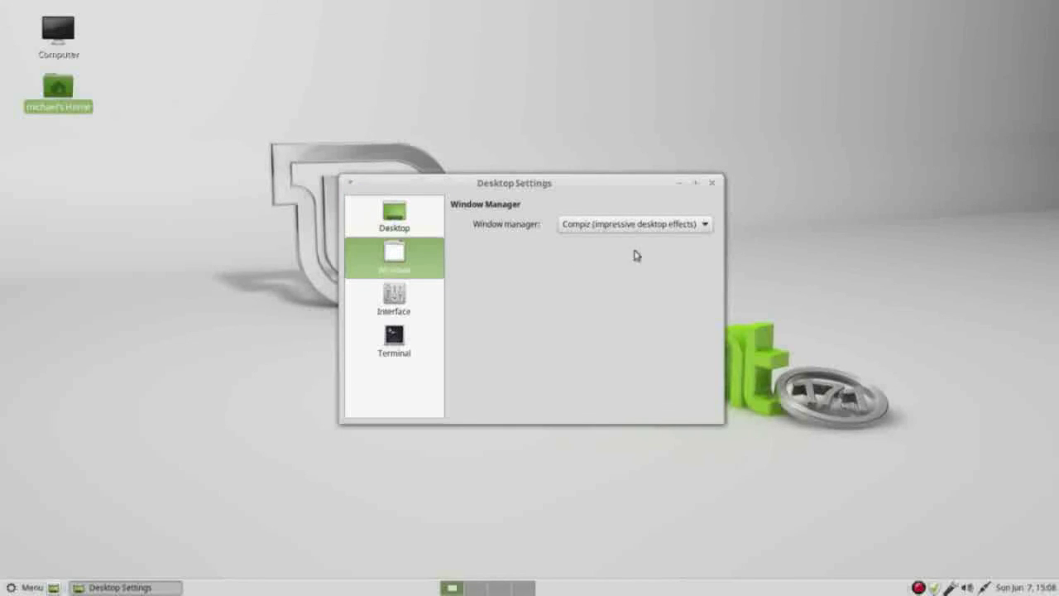
click(701, 225)
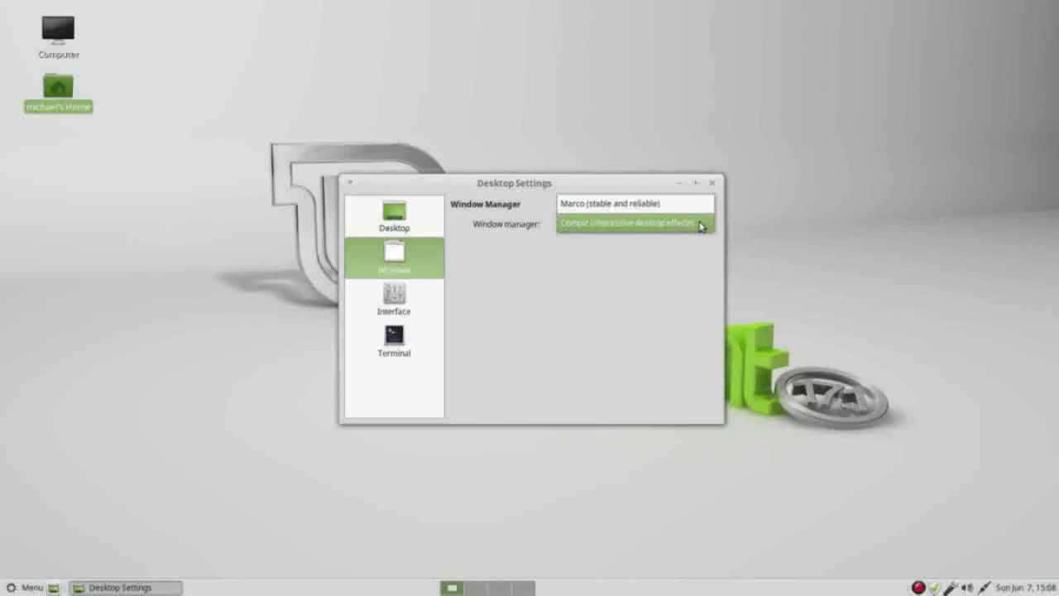
click(654, 206)
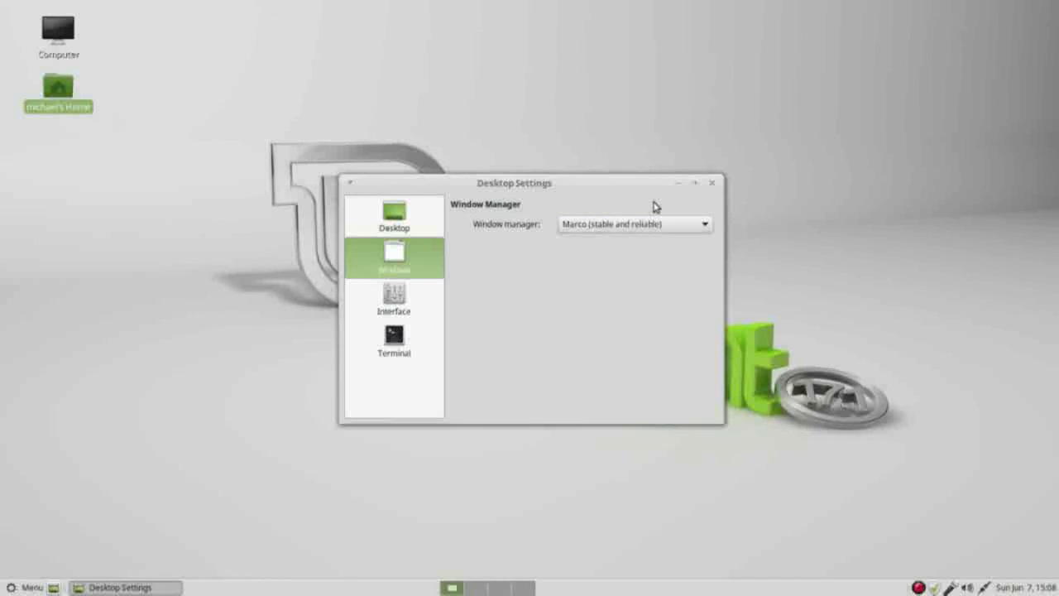
click(711, 183)
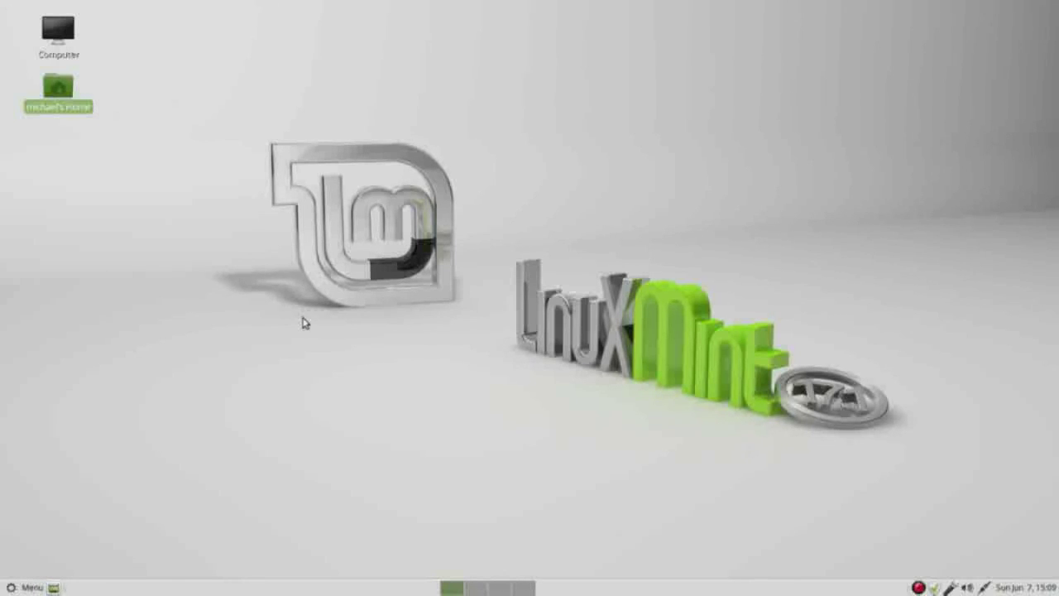
- Launch mate-terminal from the Alt+F2 Run Application prompt
key(alt+F2)
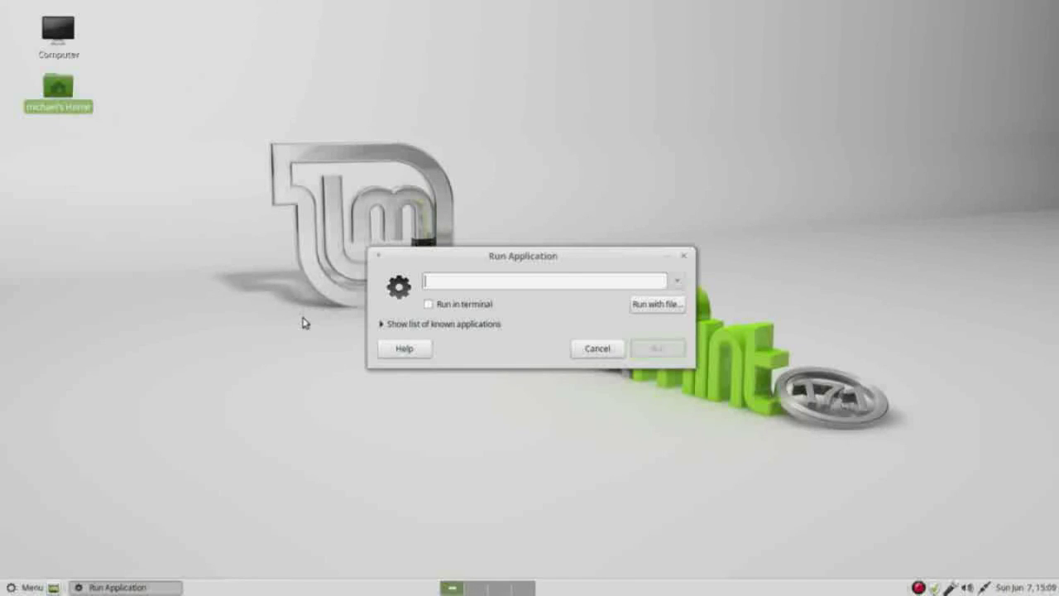
text(mate-terminal)
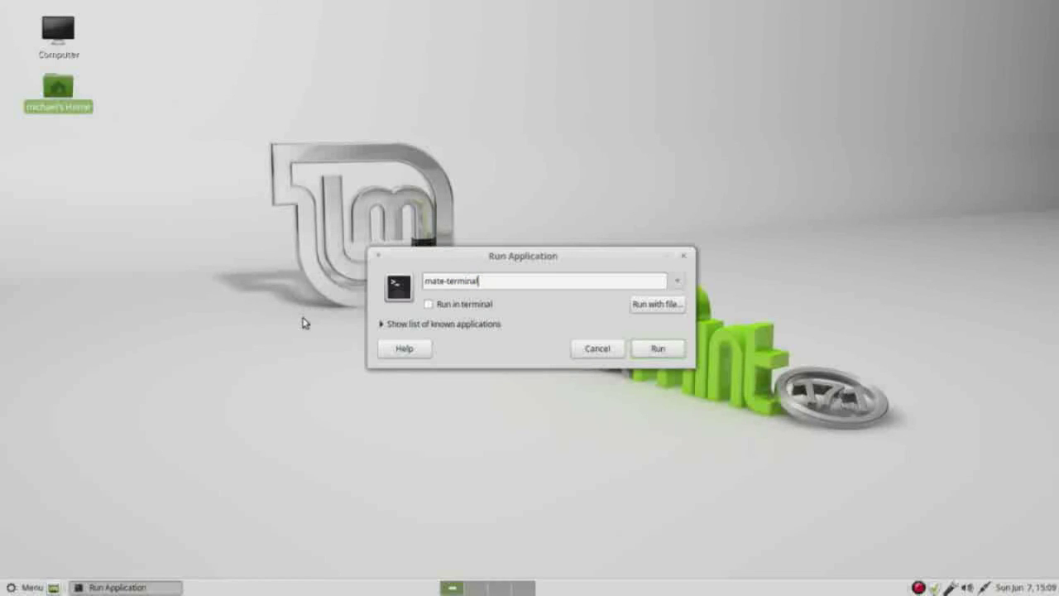
click(657, 350)
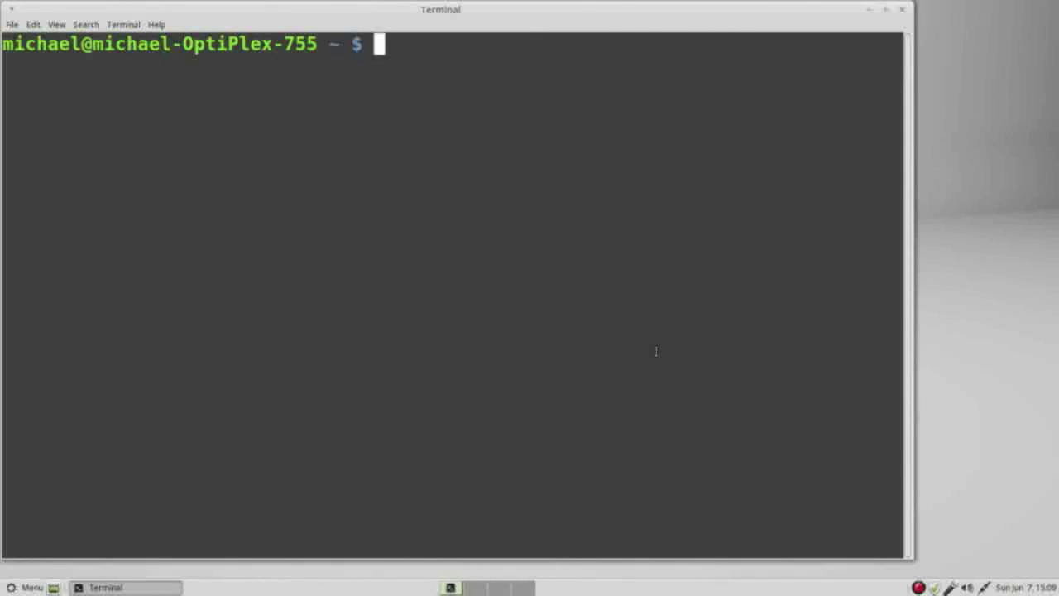
- Enter the command 'mate-panel --reset' at the terminal prompt
text(mate)
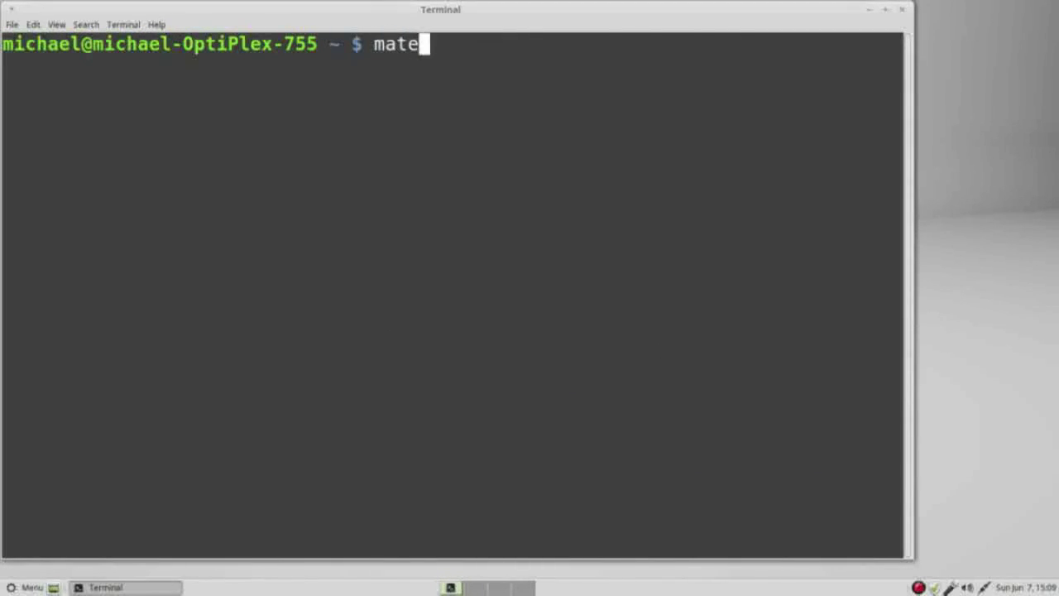
text(-panel)
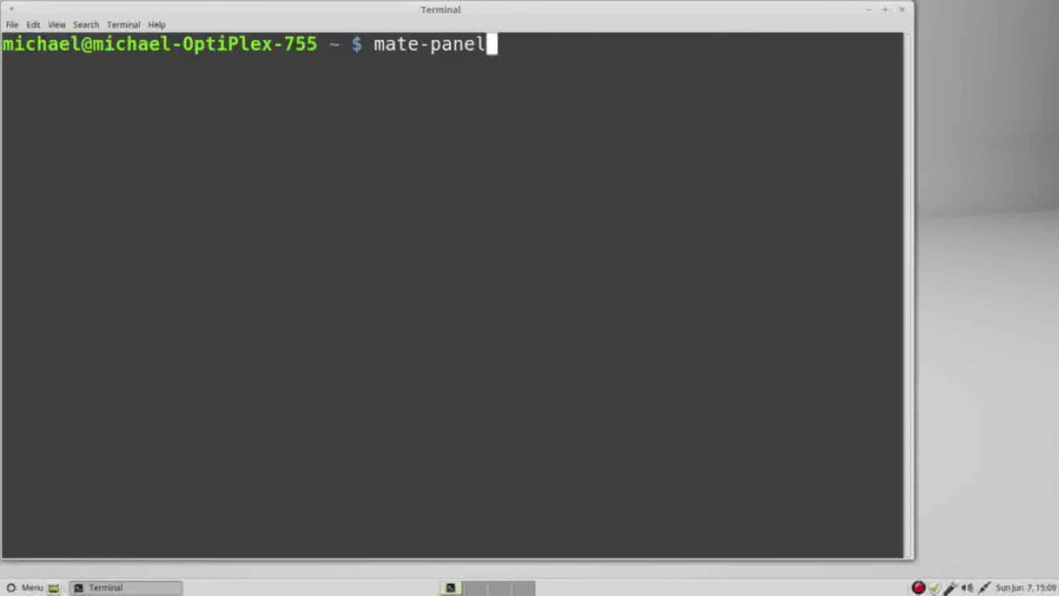
text( --reset)
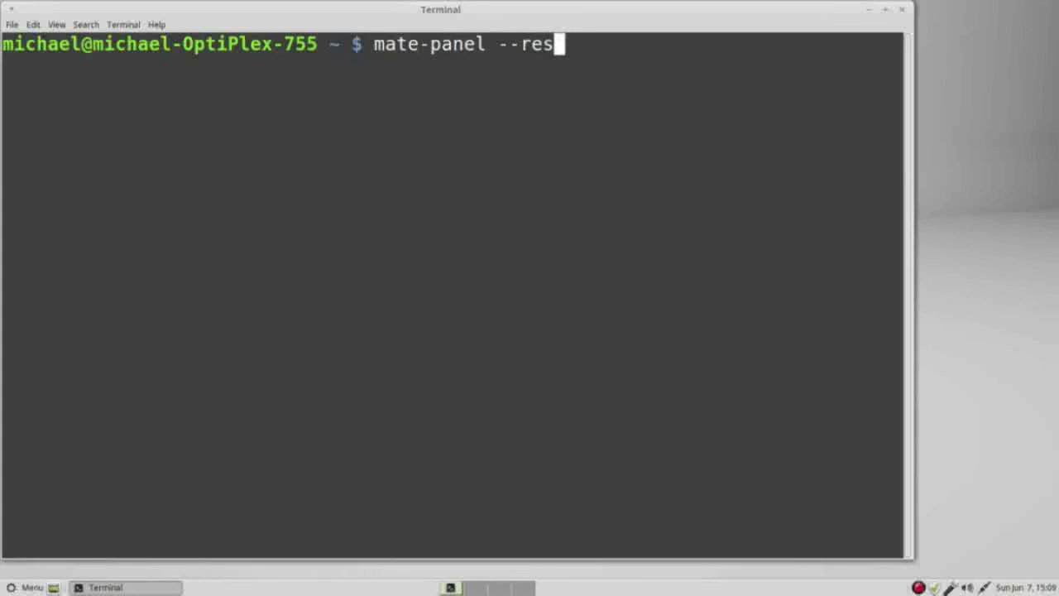